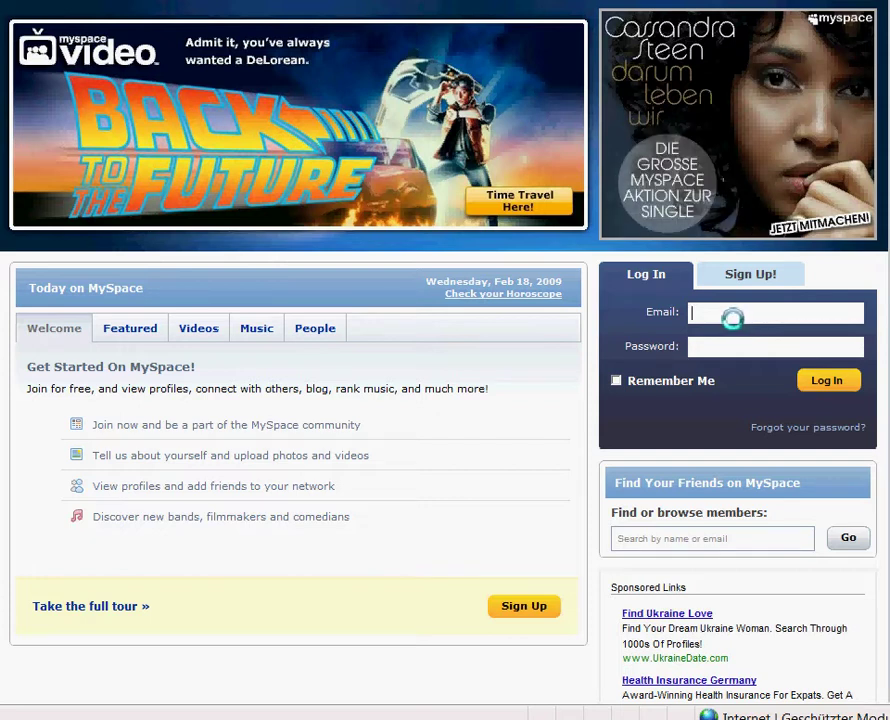
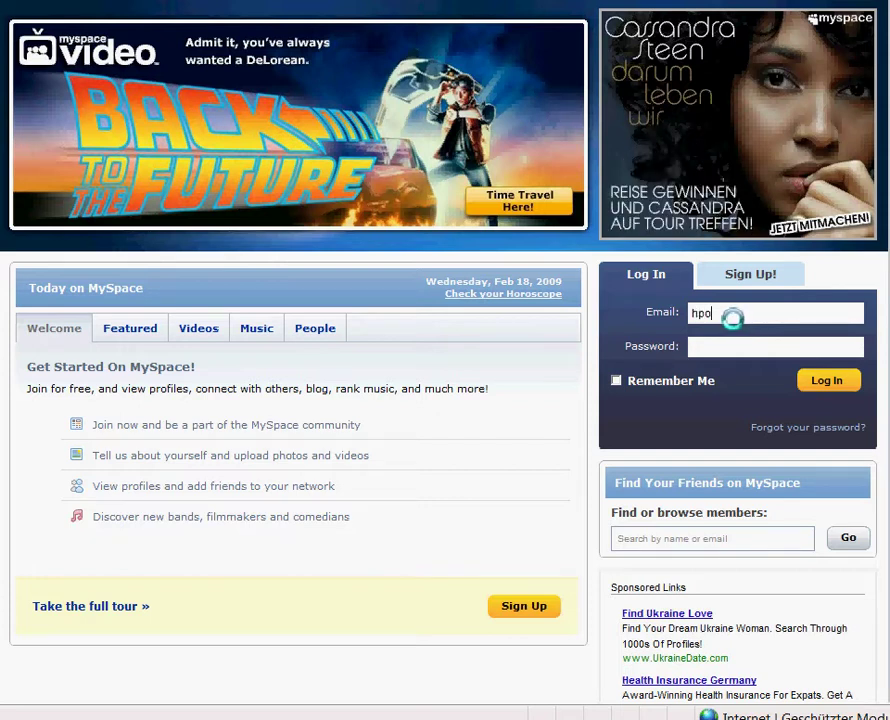
- Enter the account e-mail and password and log in to MySpace
left_click(727, 346)
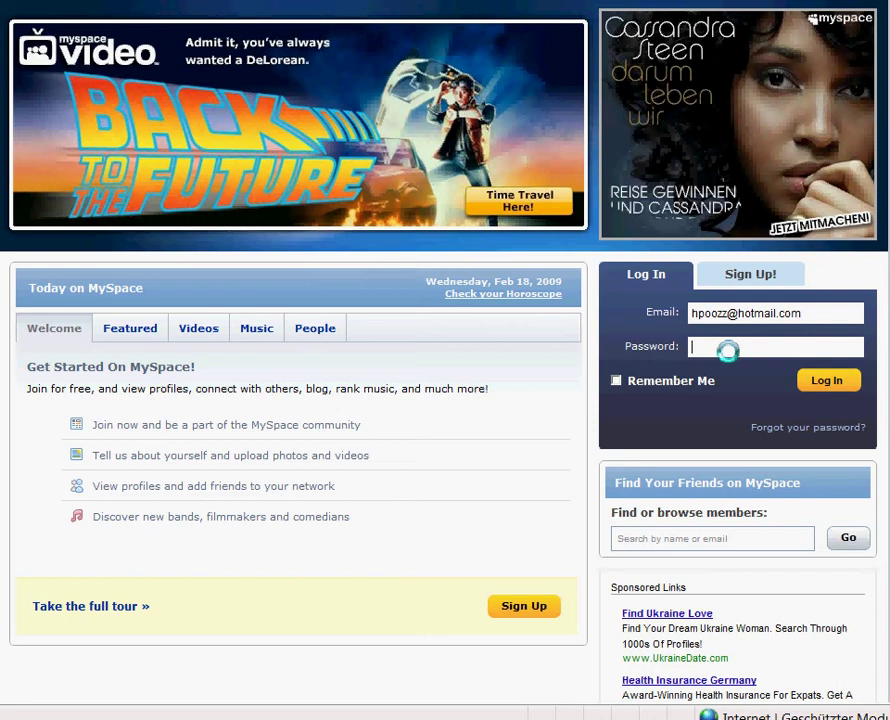
type("********")
left_click(808, 383)
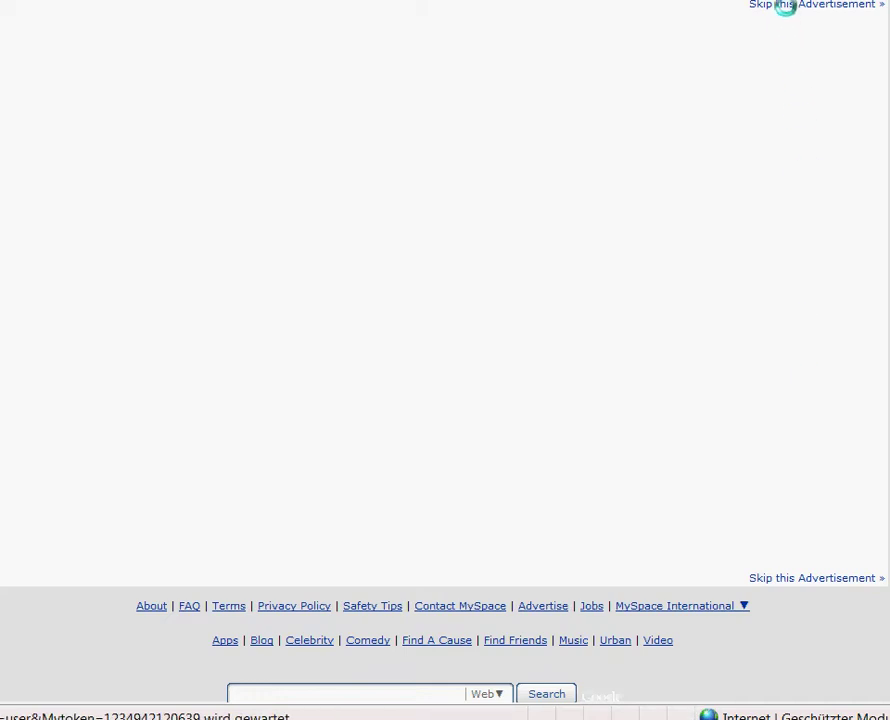
- Skip the advertisement and open Profile > Edit Profile
left_click(785, 6)
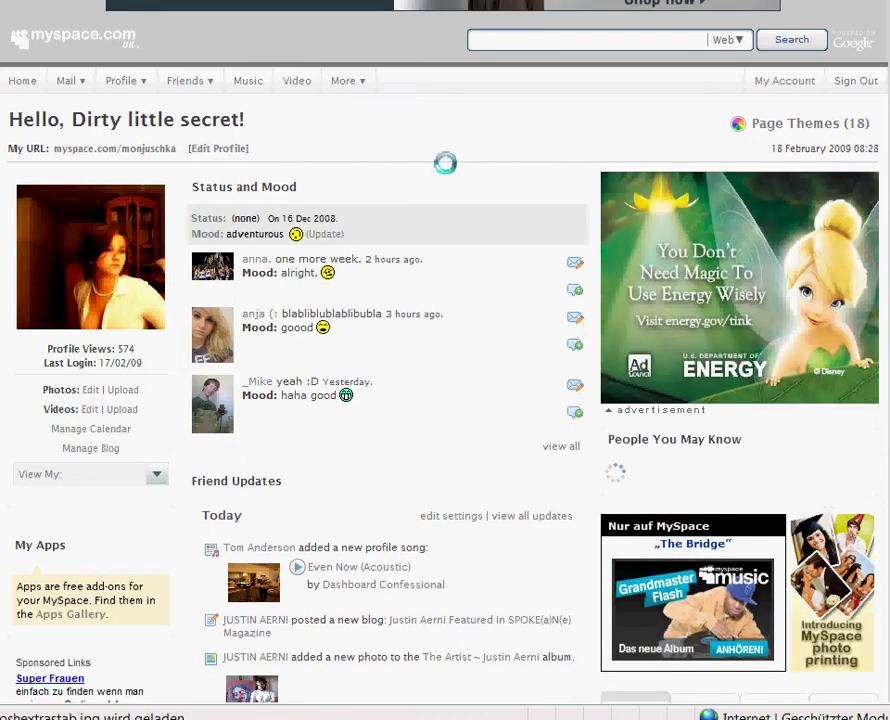
mouse_move(121, 84)
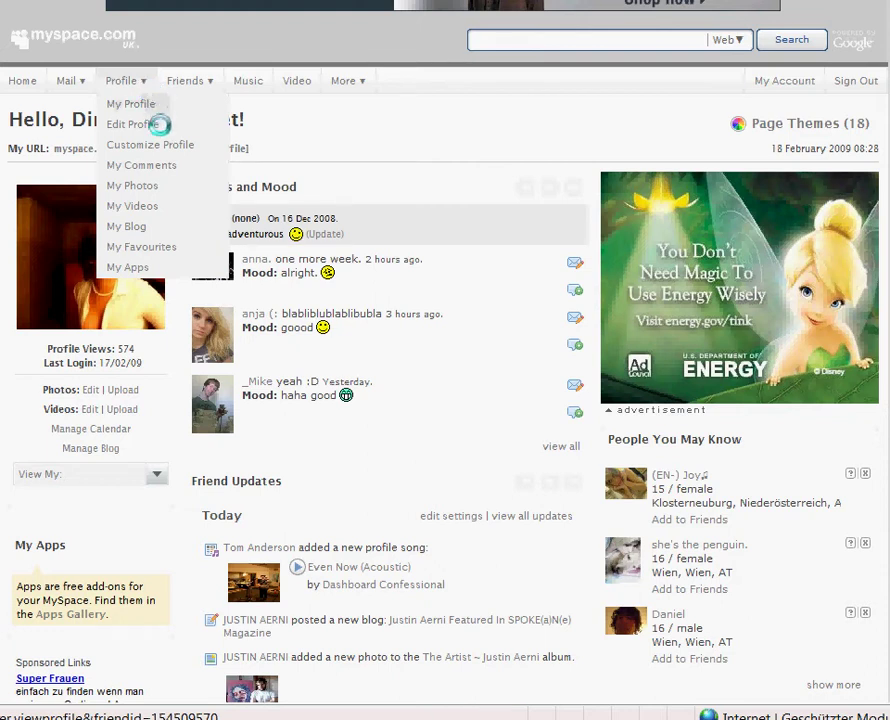
left_click(160, 125)
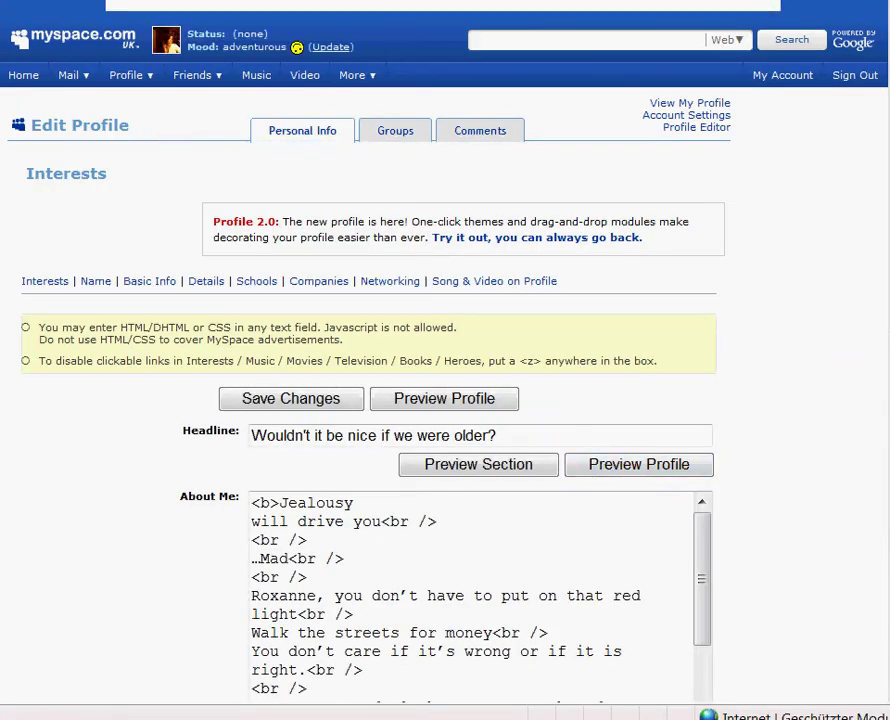
- Scroll through the Interests fields to the Films box, then open the public profile
scroll(445, 400, "down", 10)
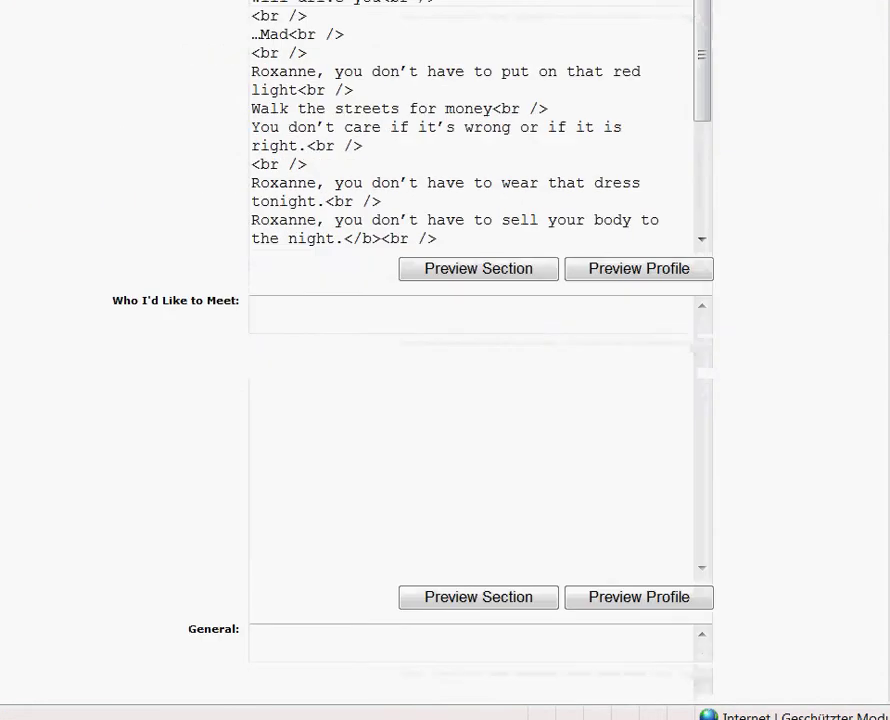
scroll(445, 400, "down", 5)
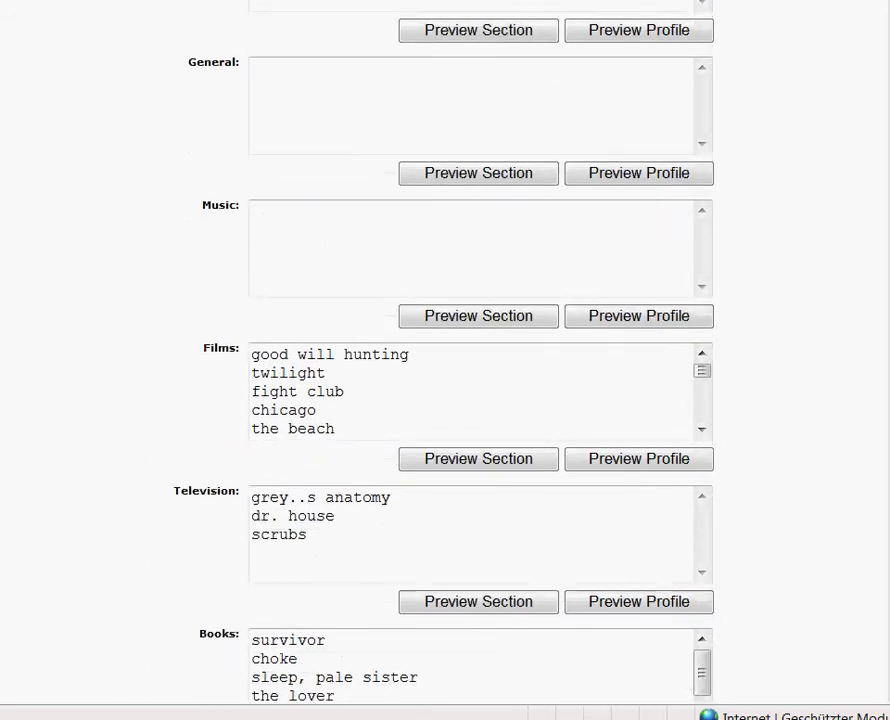
scroll(445, 400, "down", 1)
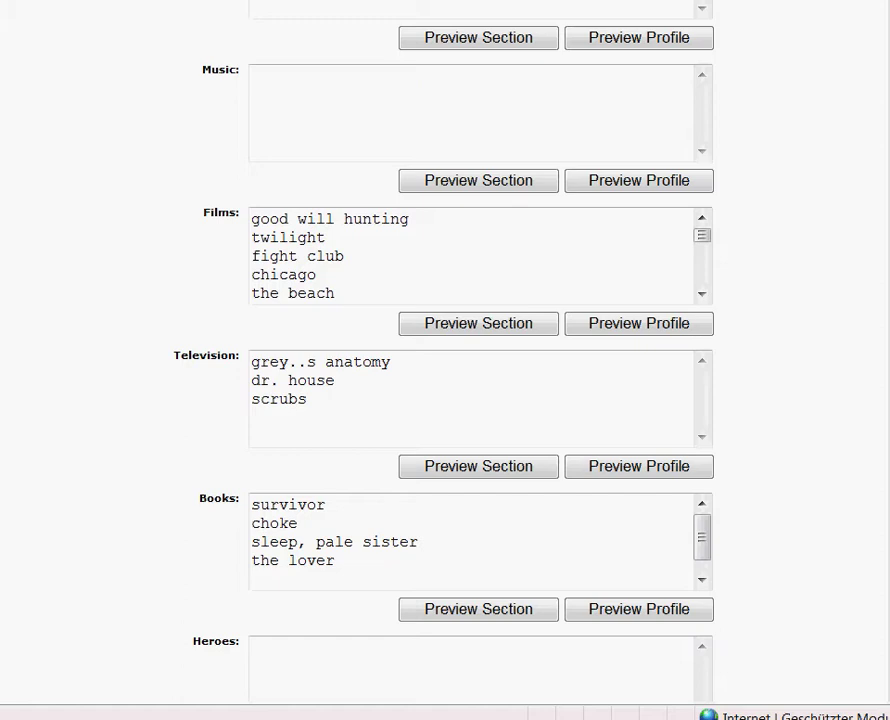
scroll(445, 400, "up", 15)
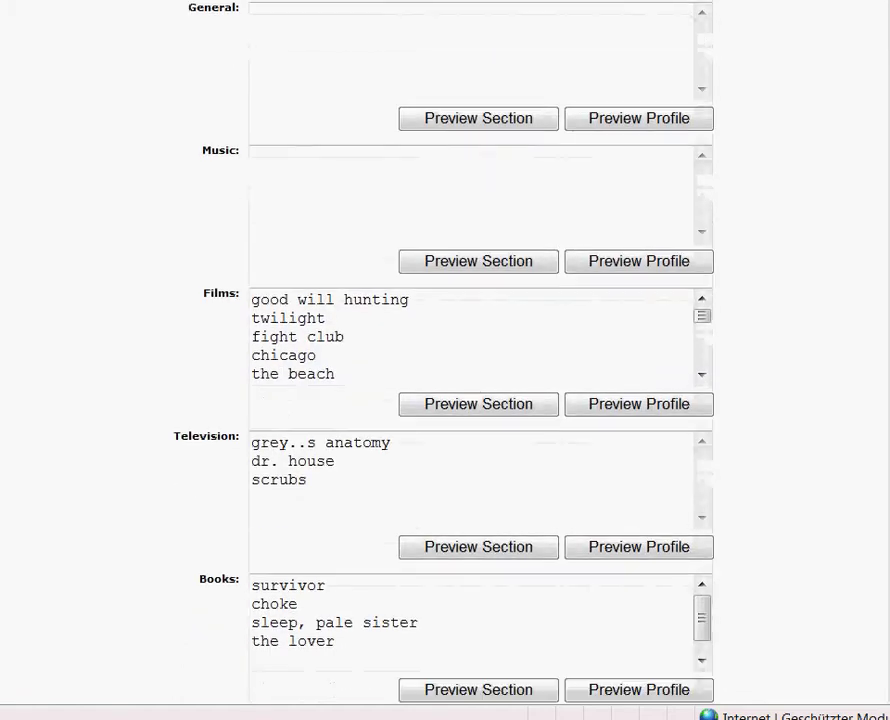
scroll(445, 400, "up", 8)
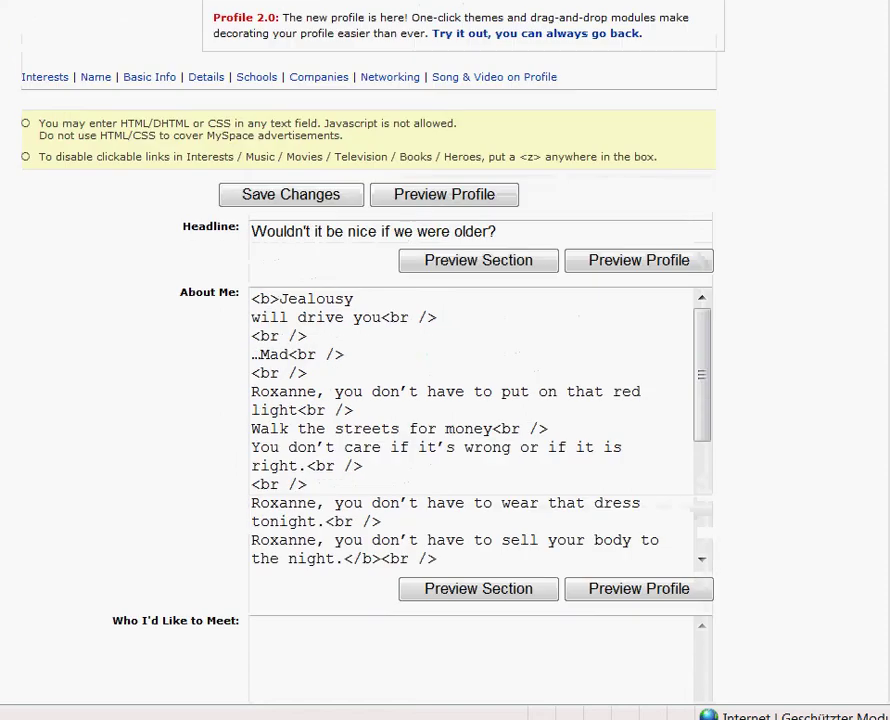
scroll(445, 400, "up", 1)
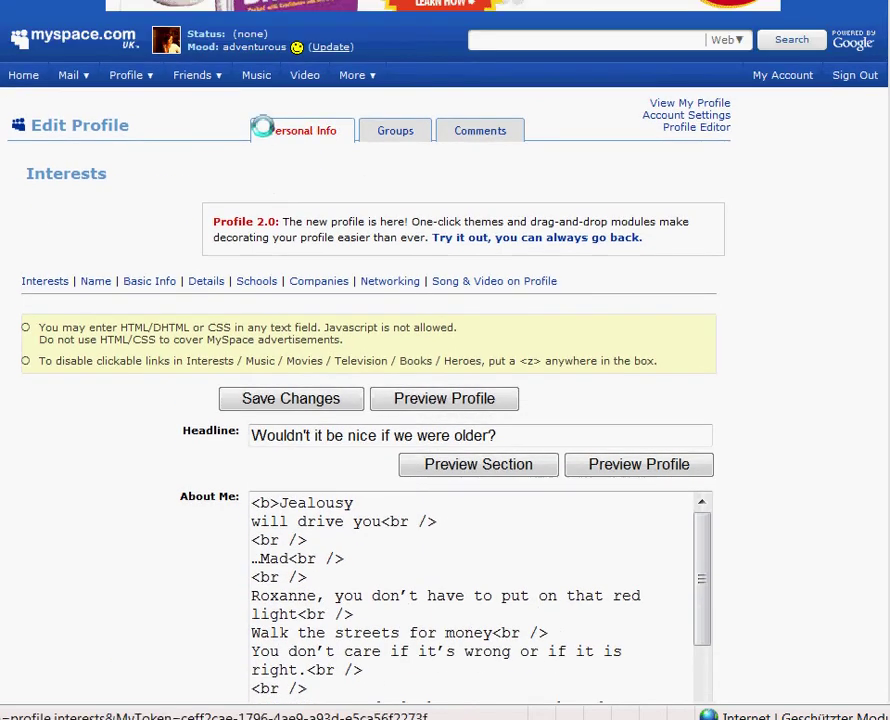
left_click(152, 97)
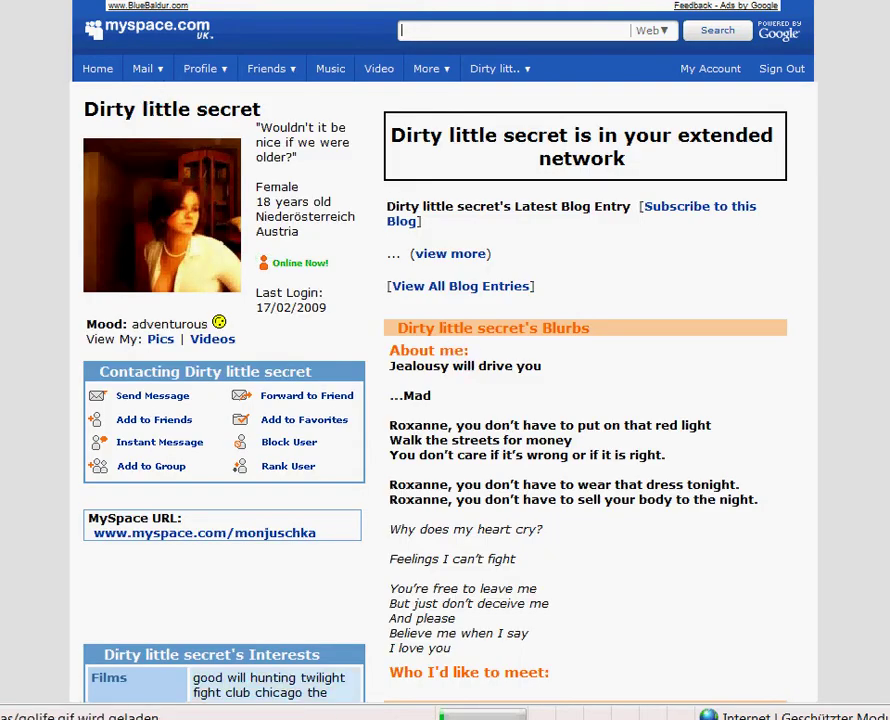
- Scroll to the run-together Films interests on the public profile and pause the profile song
scroll(445, 360, "down", 7)
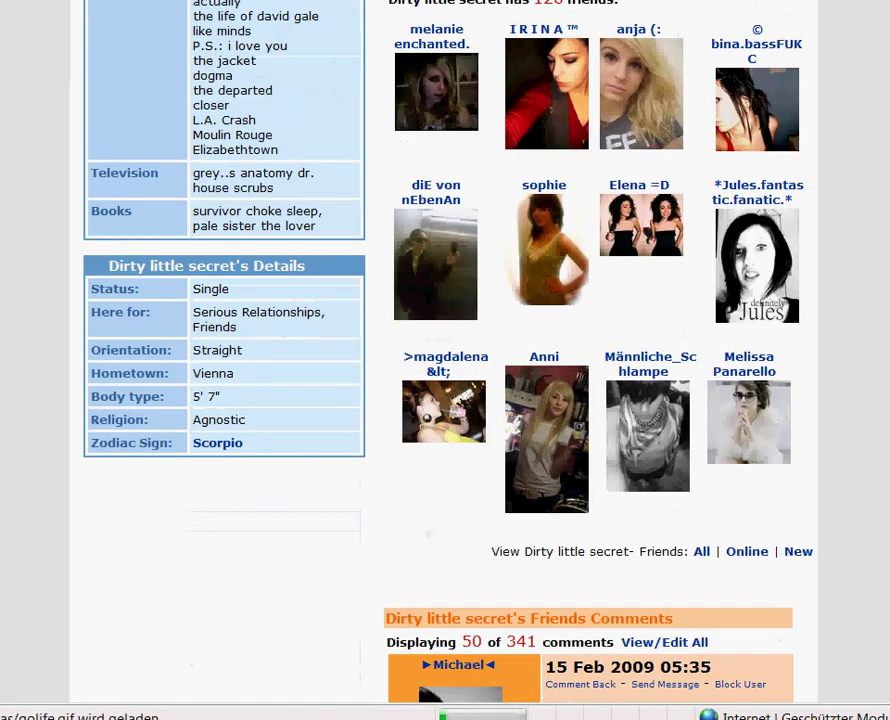
scroll(445, 360, "up", 3)
scroll(445, 360, "down", 1)
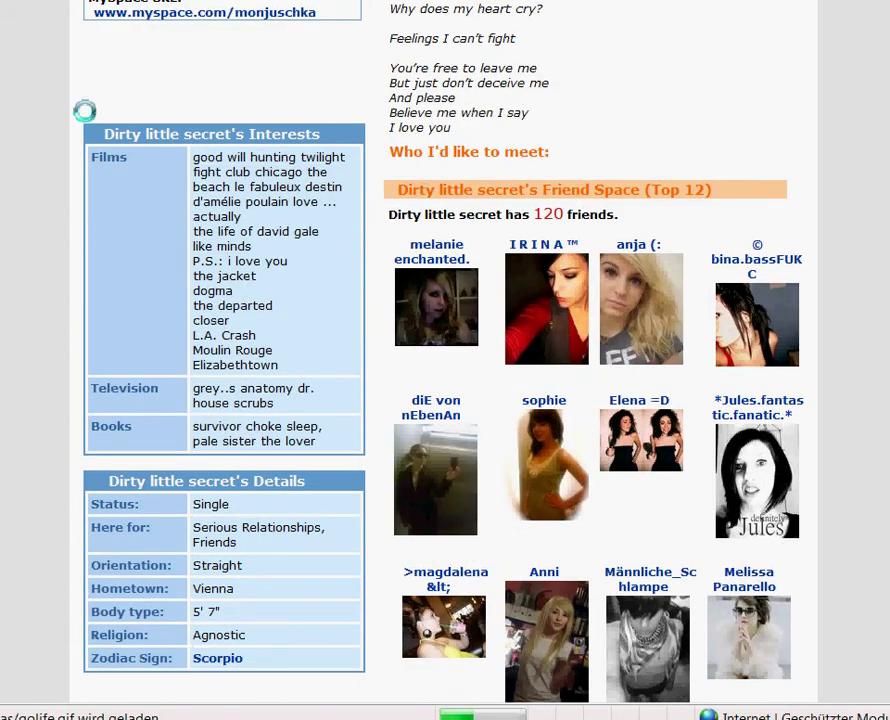
left_click(104, 69)
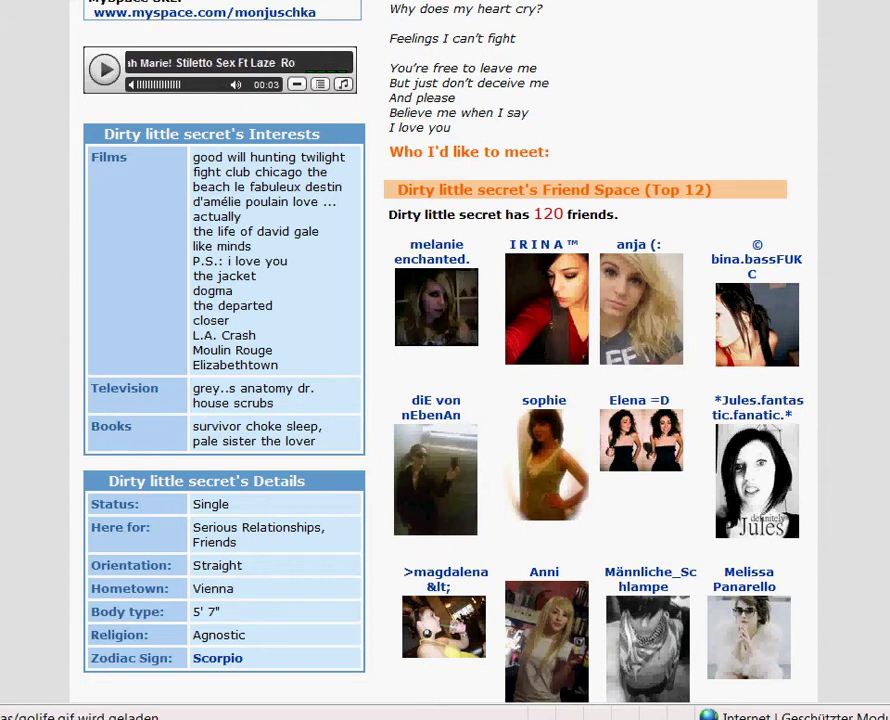
scroll(343, 22, "up", 5)
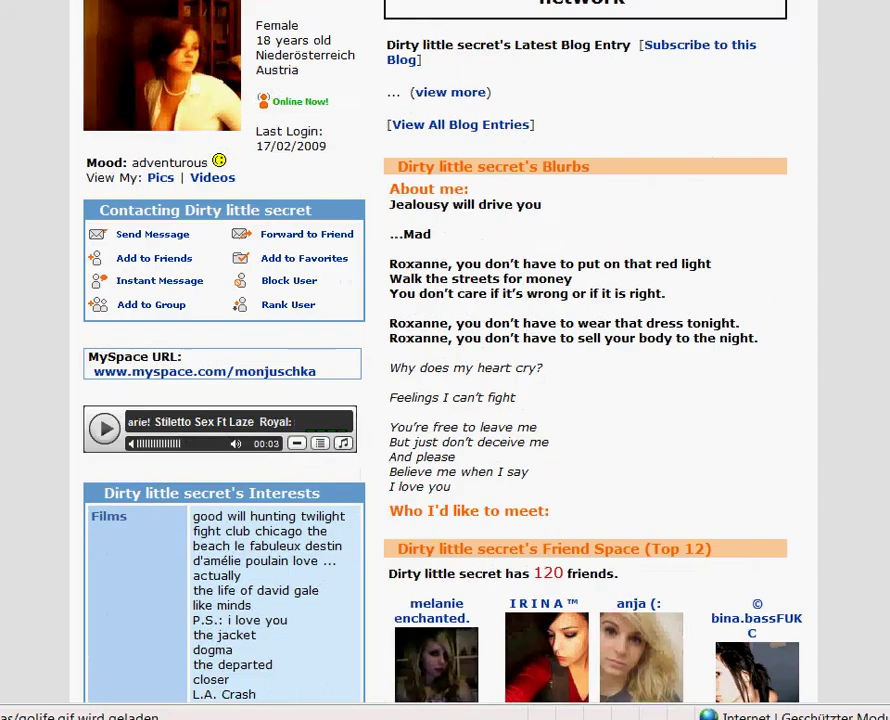
mouse_move(218, 70)
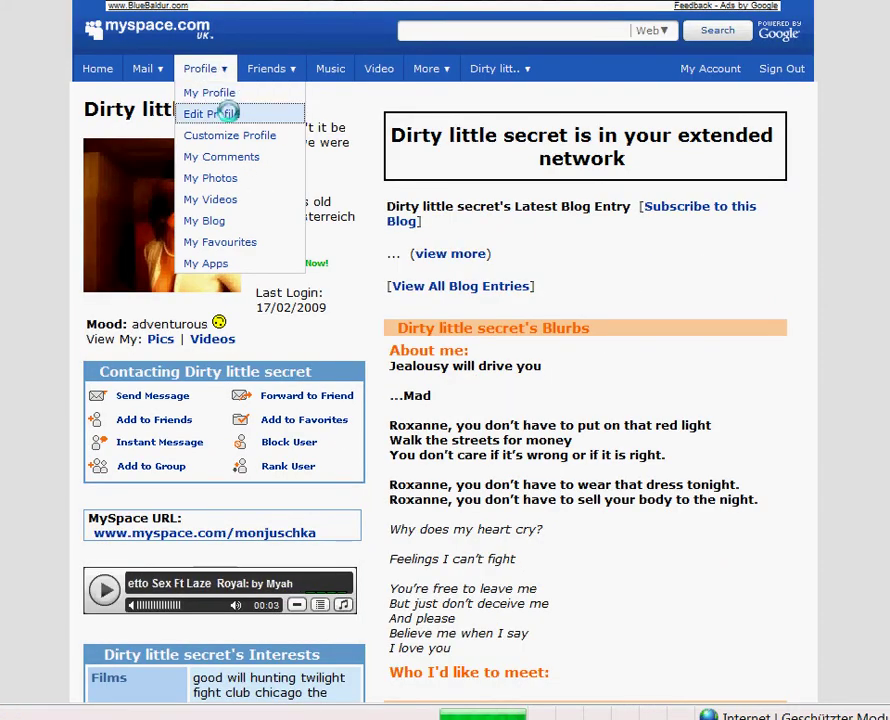
- Return to Edit Profile and add </br> after the first Films titles, starting with good will hunting
left_click(228, 113)
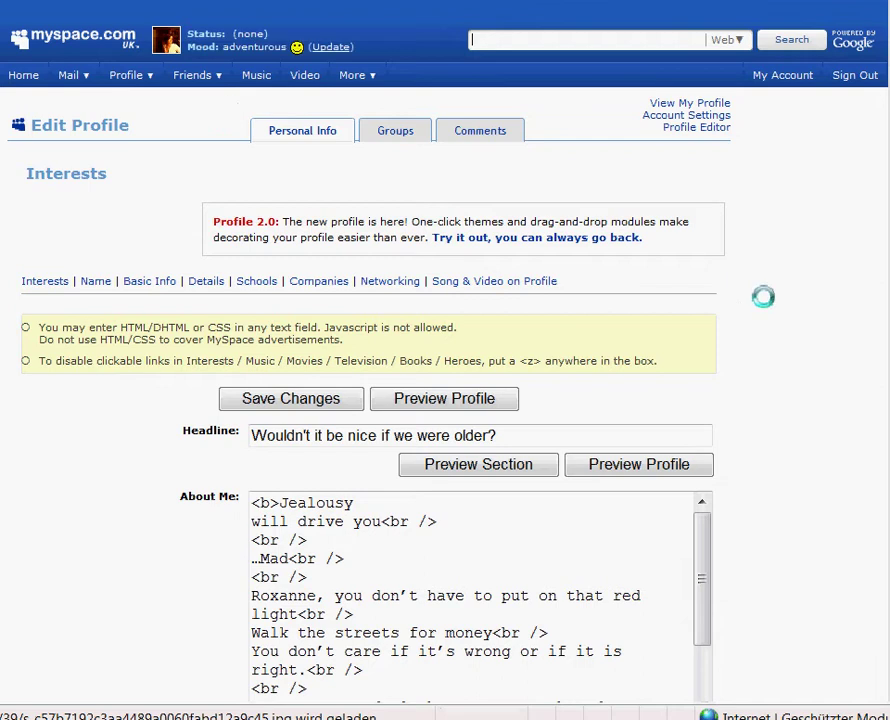
scroll(445, 400, "down", 9)
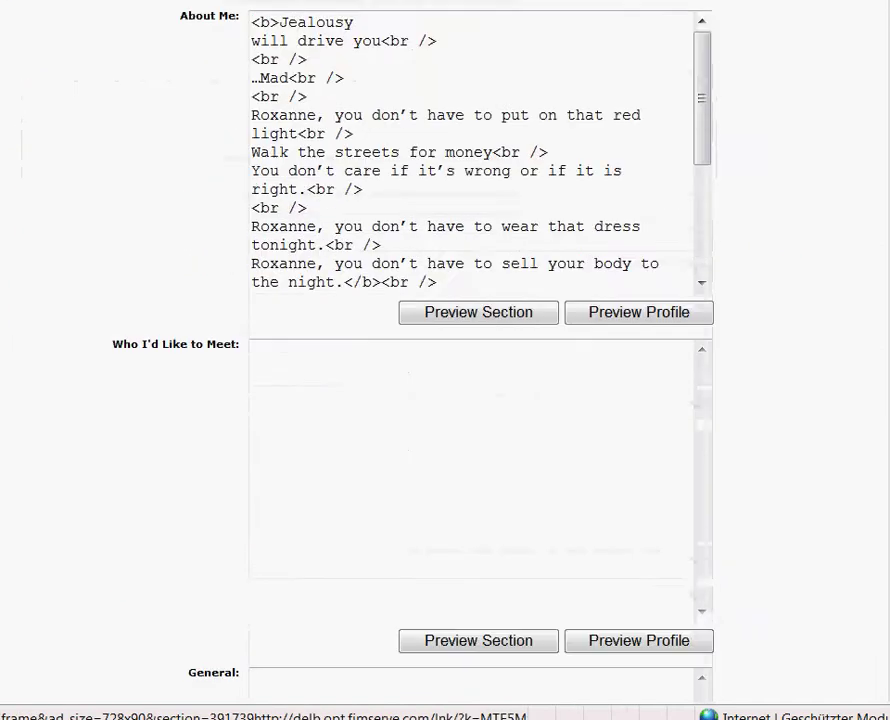
scroll(822, 264, "down", 2)
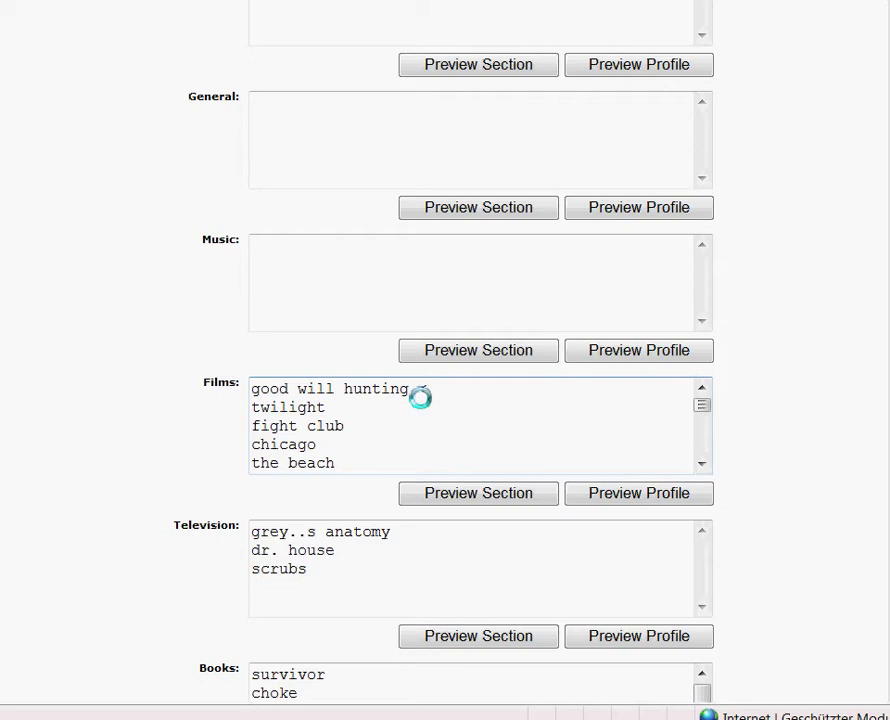
type("br")
type("r")
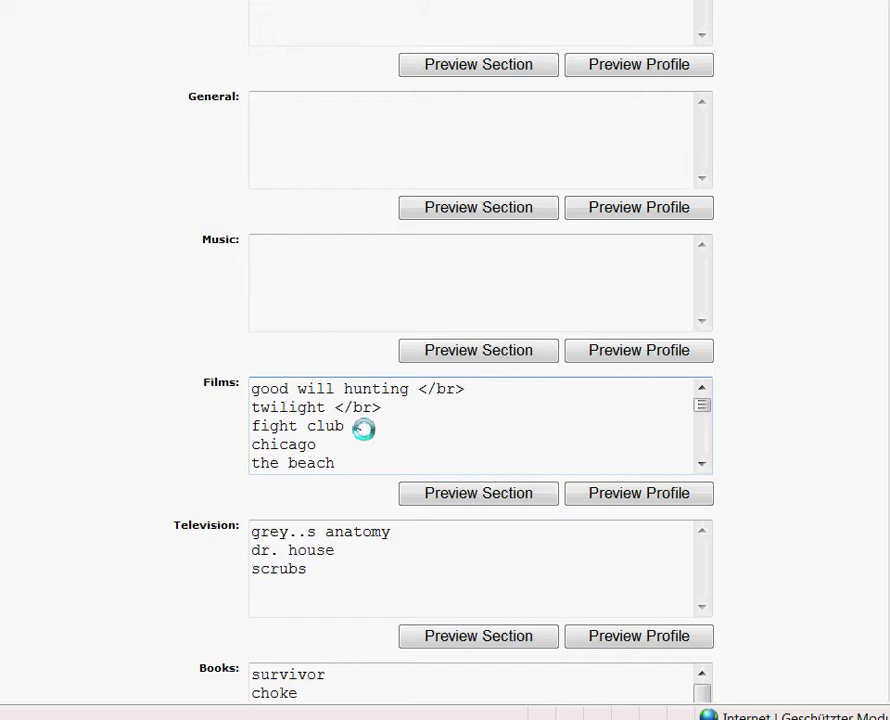
type("</br>")
- Add </br> after chicago, then paste it after the beach and le fabuleux destin d'amélie poulain
key("Down")
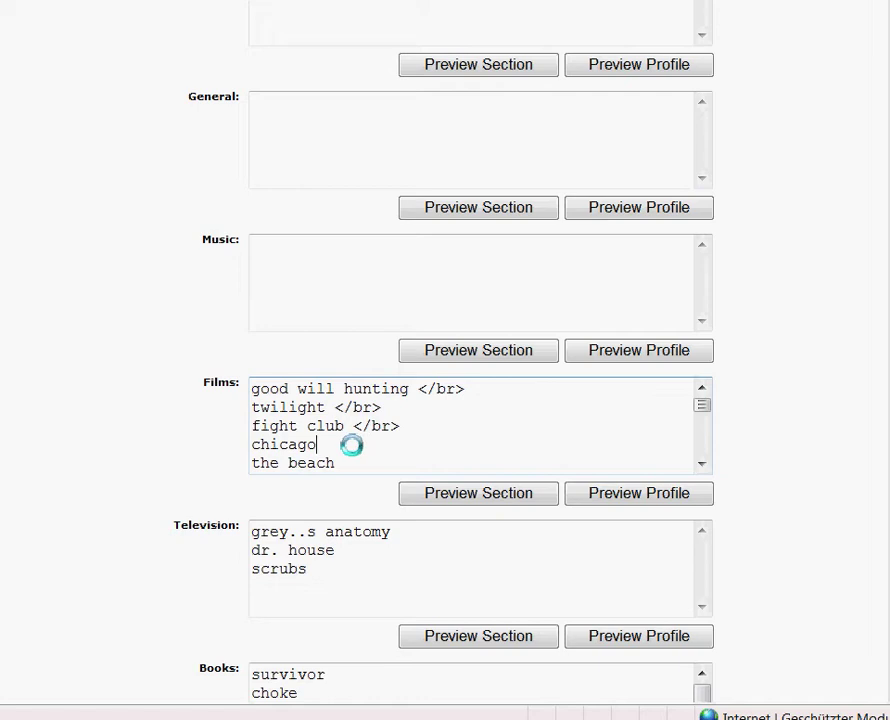
type(">")
key("BackSpace")
type("</br>")
left_click_drag(316, 446, 362, 447)
key("ctrl+c")
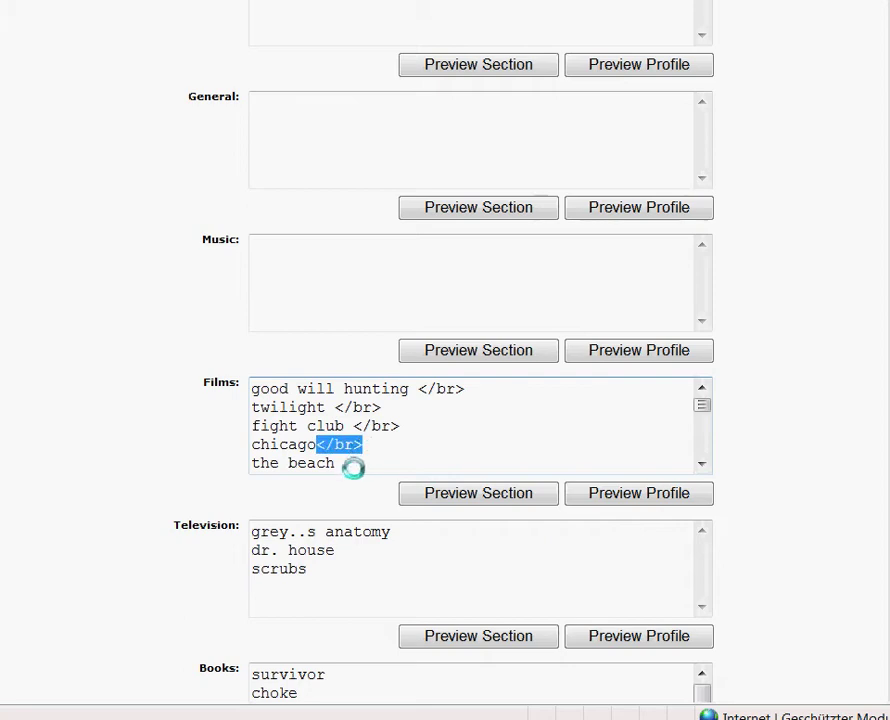
left_click(353, 467)
key("ctrl+v")
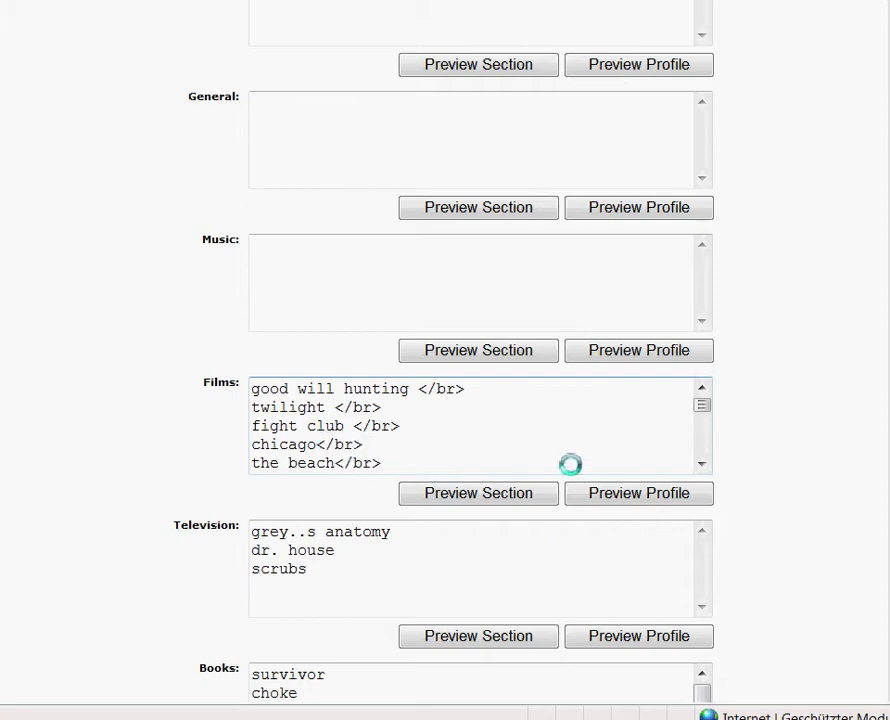
scroll(706, 466, "down", 2)
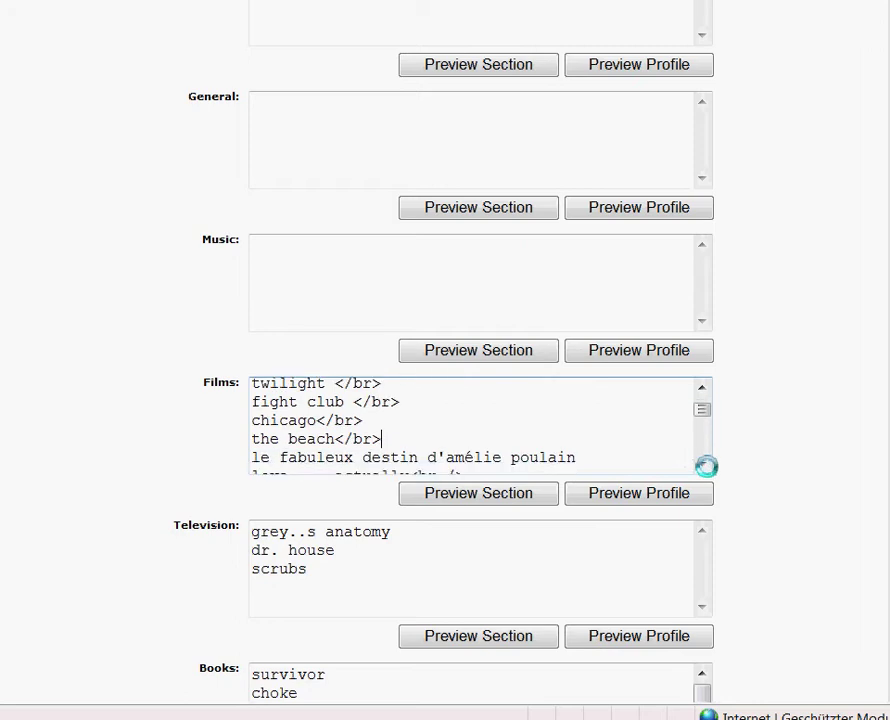
key("ctrl+v")
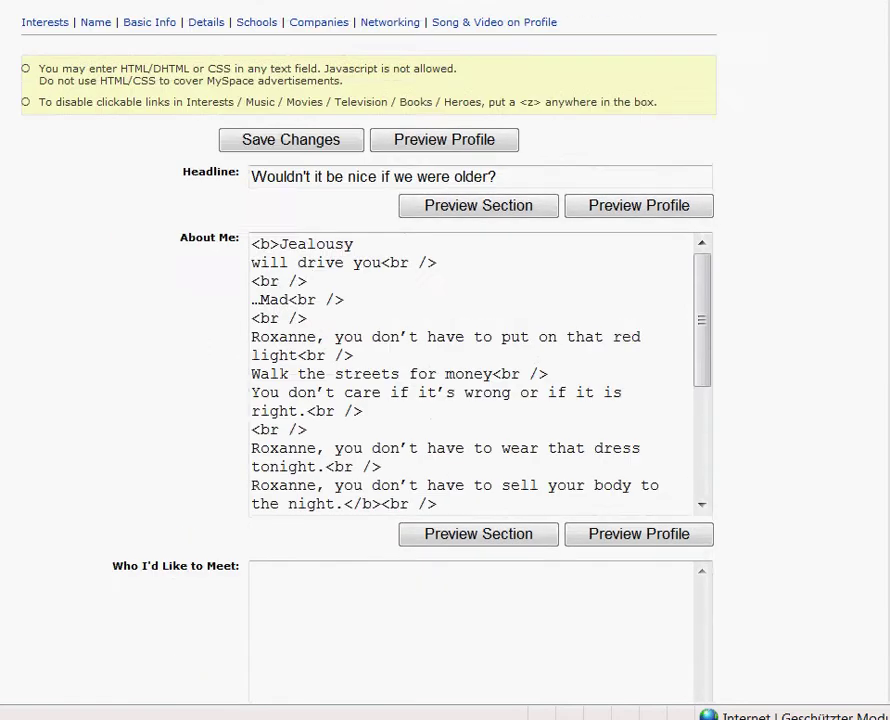
scroll(331, 284, "up", 10)
left_click(255, 258)
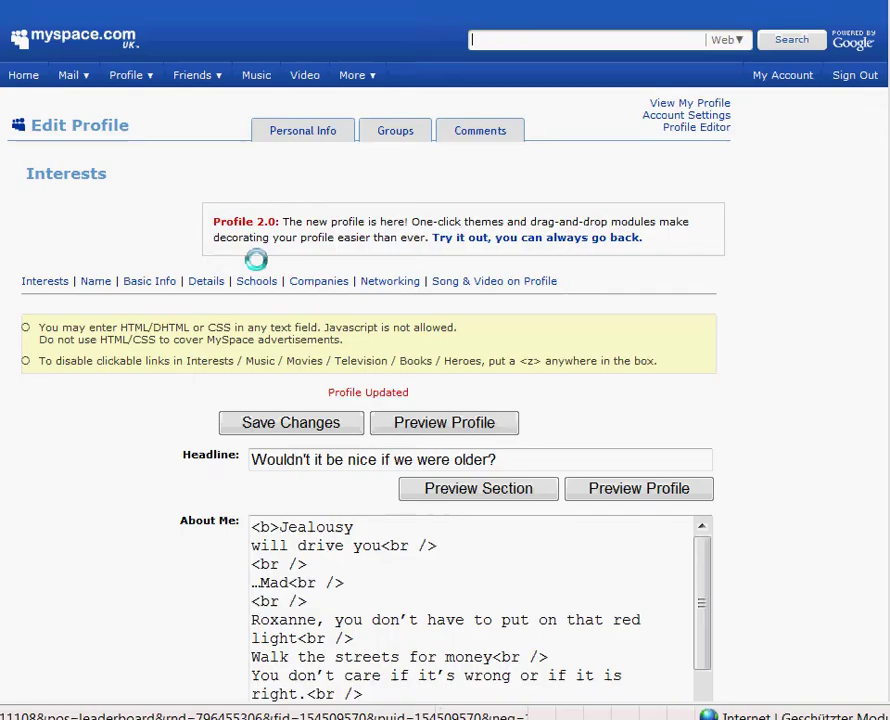
mouse_move(153, 74)
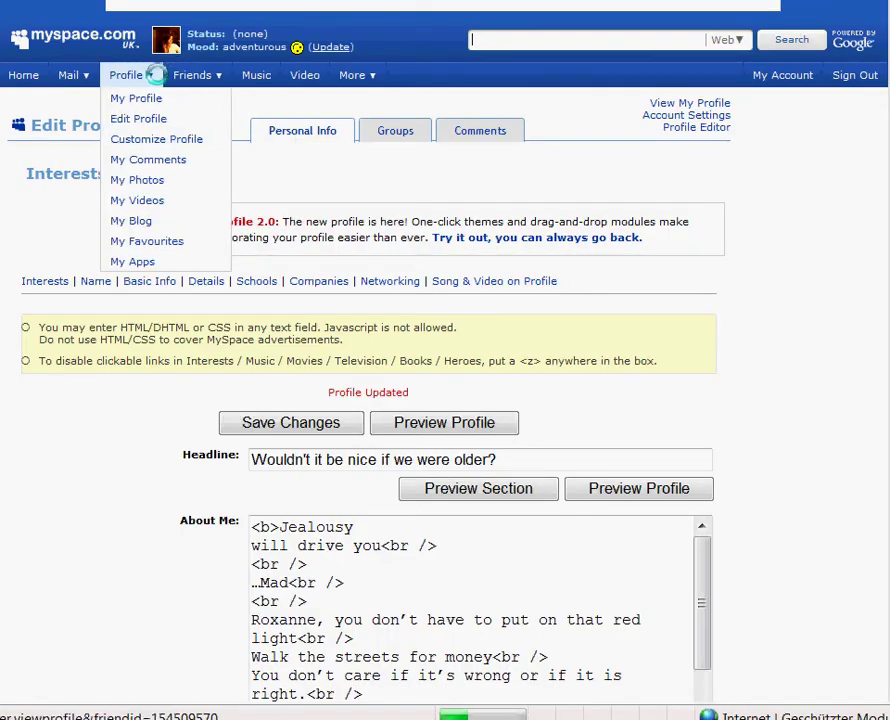
left_click(150, 100)
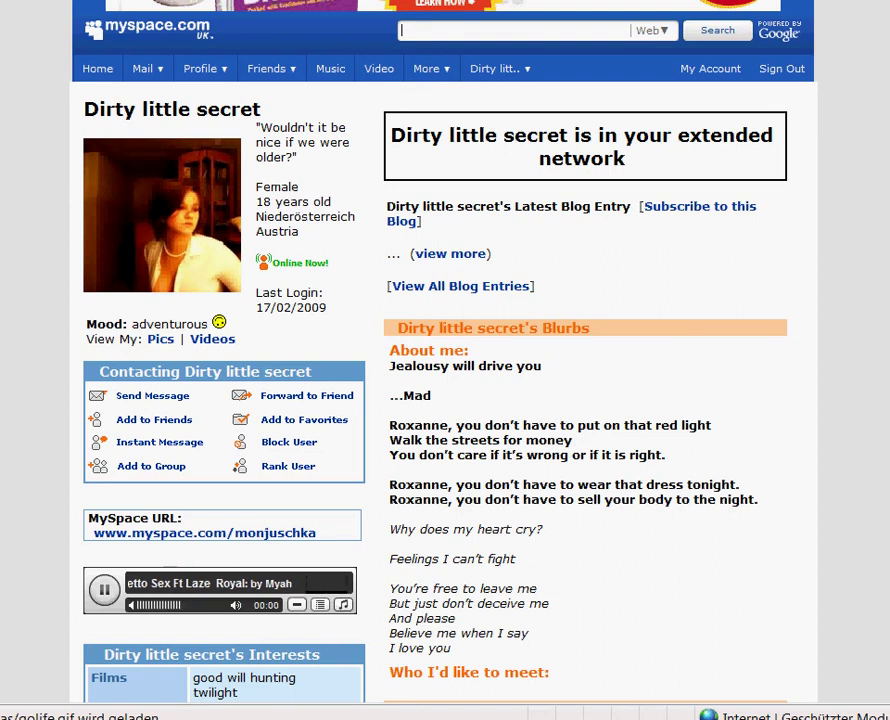
scroll(445, 360, "down", 6)
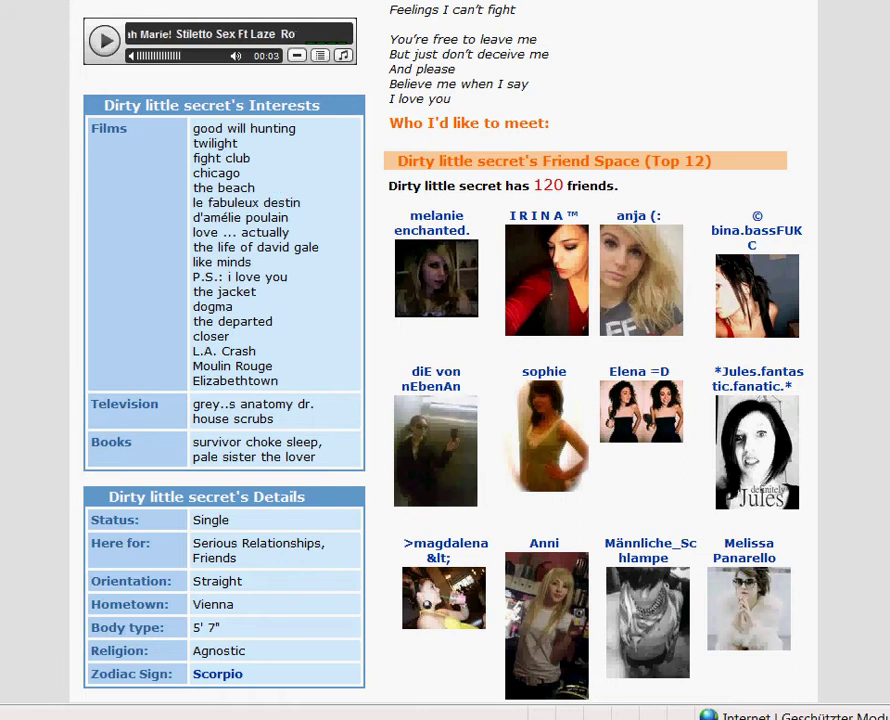
scroll(445, 360, "up", 5)
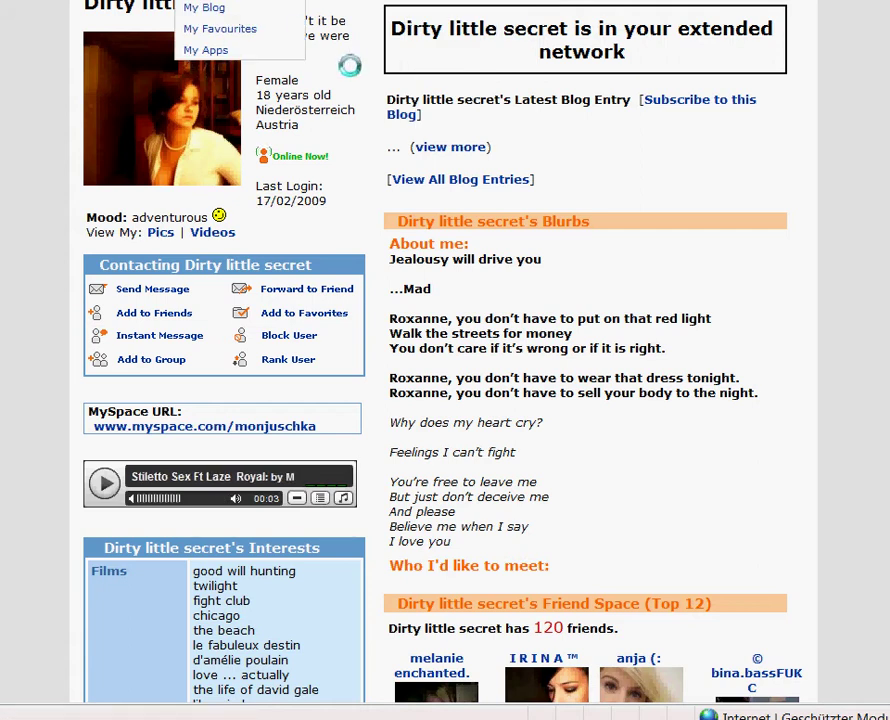
mouse_move(228, 2)
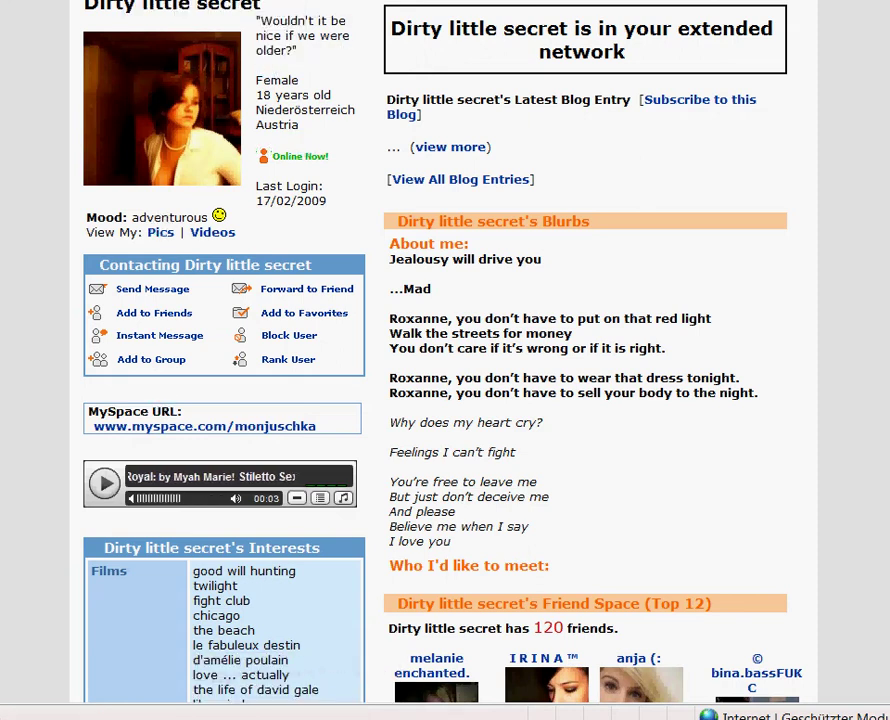
scroll(445, 360, "up", 2)
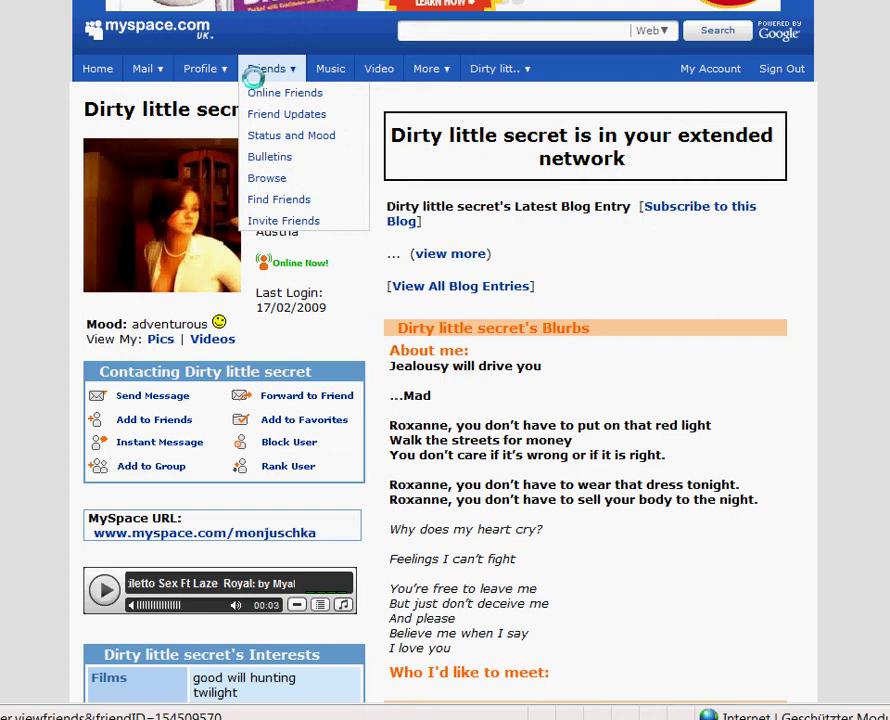
mouse_move(218, 70)
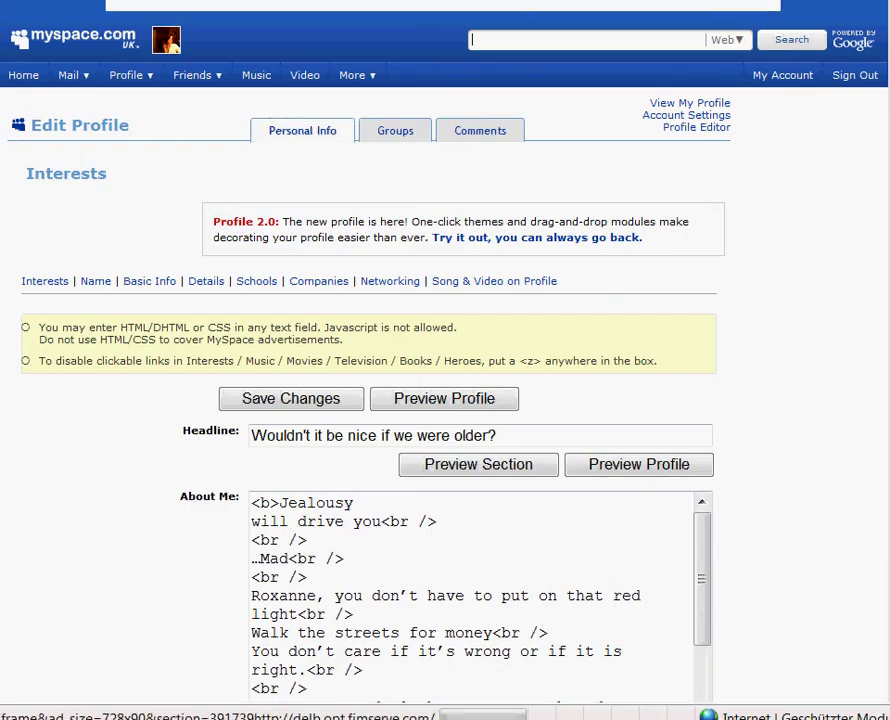
- Wrap fight club in <b></b> tags in the Films box
scroll(445, 360, "down", 10)
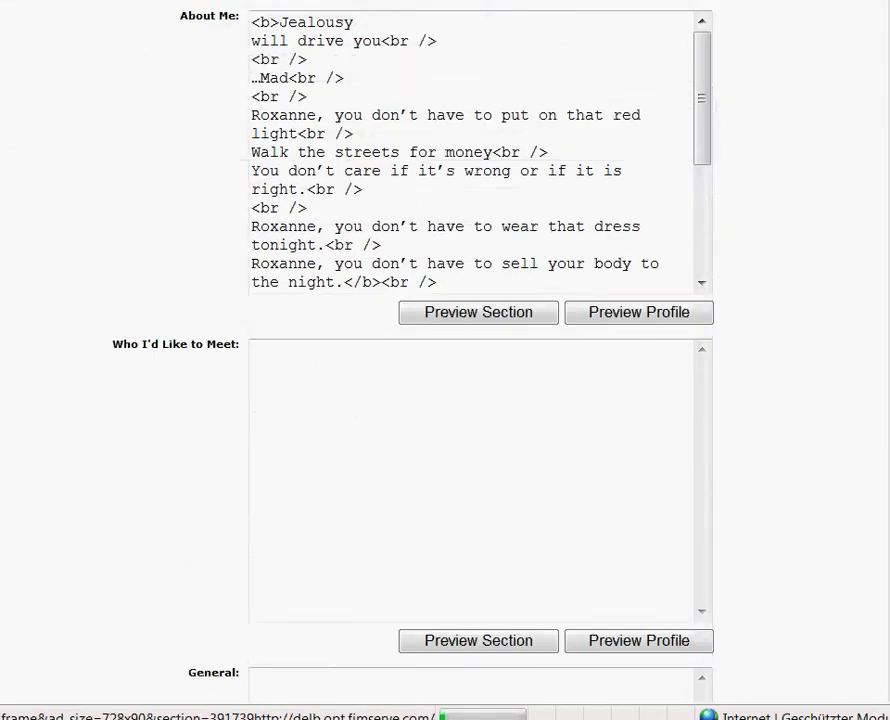
scroll(445, 360, "down", 5)
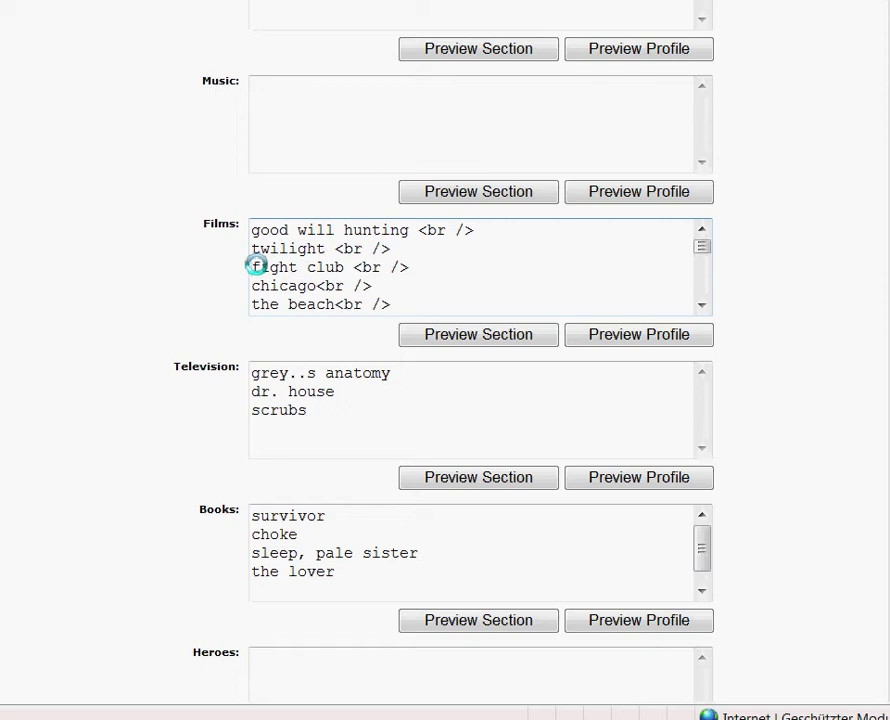
type("<")
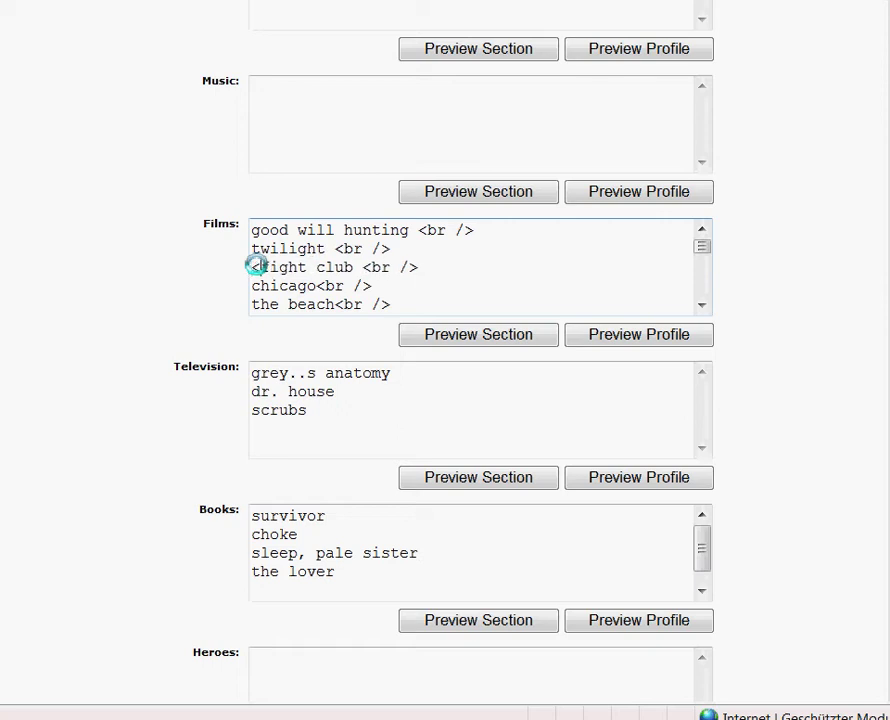
type("b")
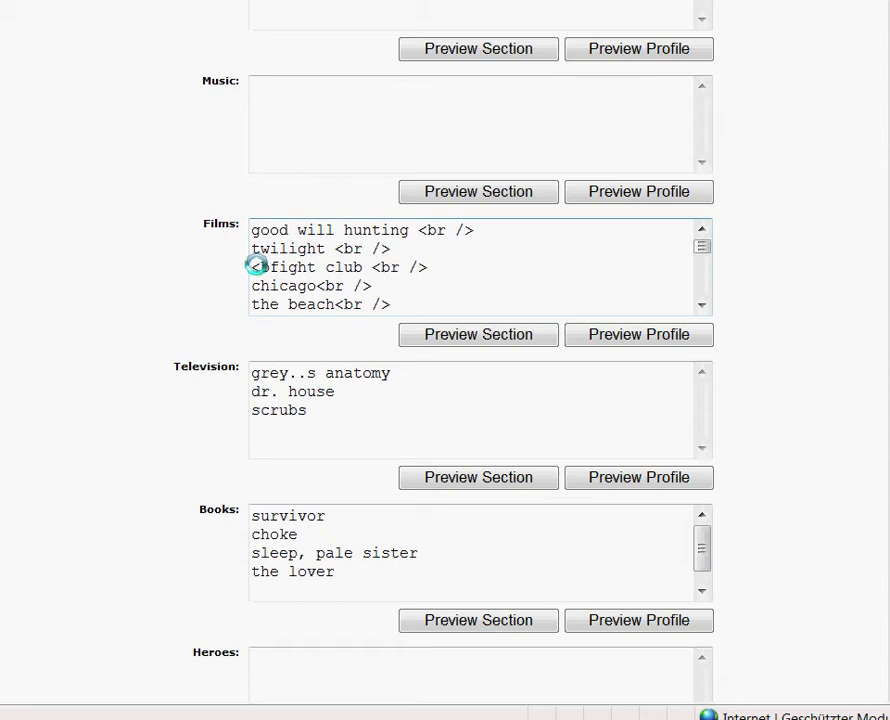
type(">")
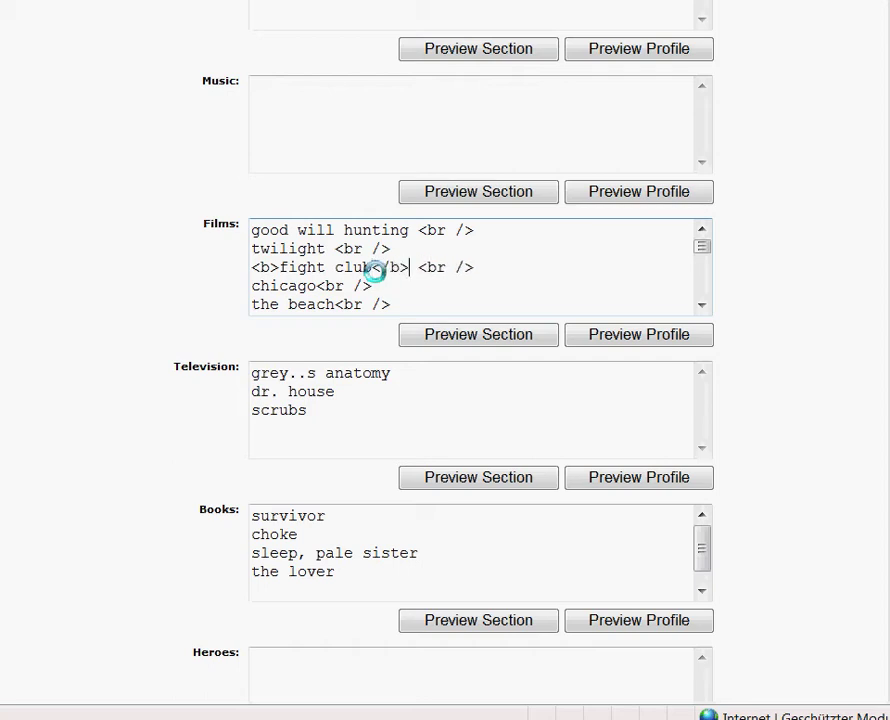
left_click(702, 307)
left_click(702, 307)
left_click(702, 307)
left_click(702, 307)
left_click(702, 307)
left_click(702, 307)
left_click(702, 307)
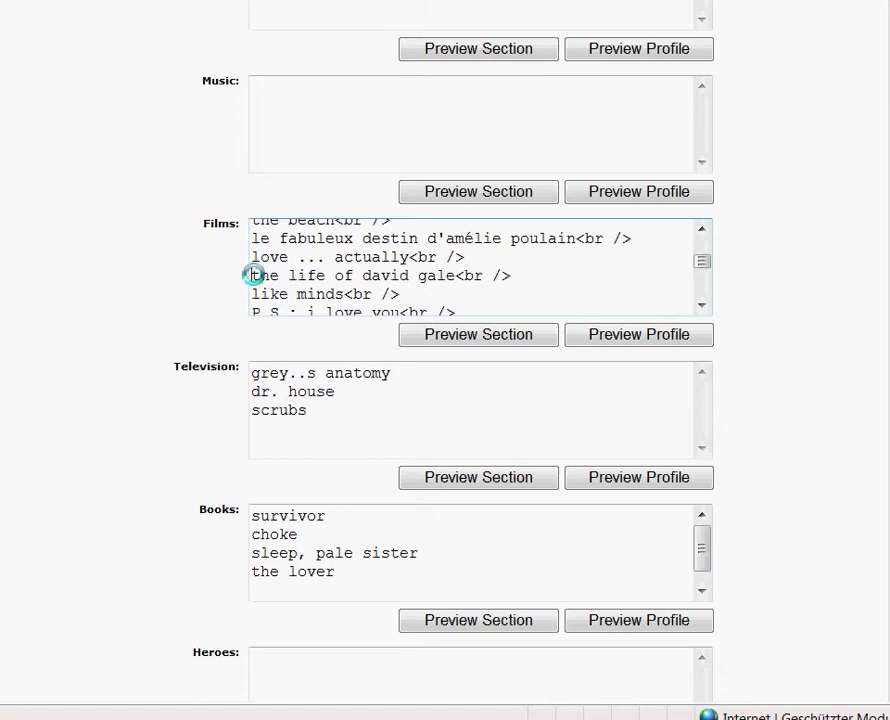
- Add bold tags around the life of david gale
left_click(253, 275)
type("<")
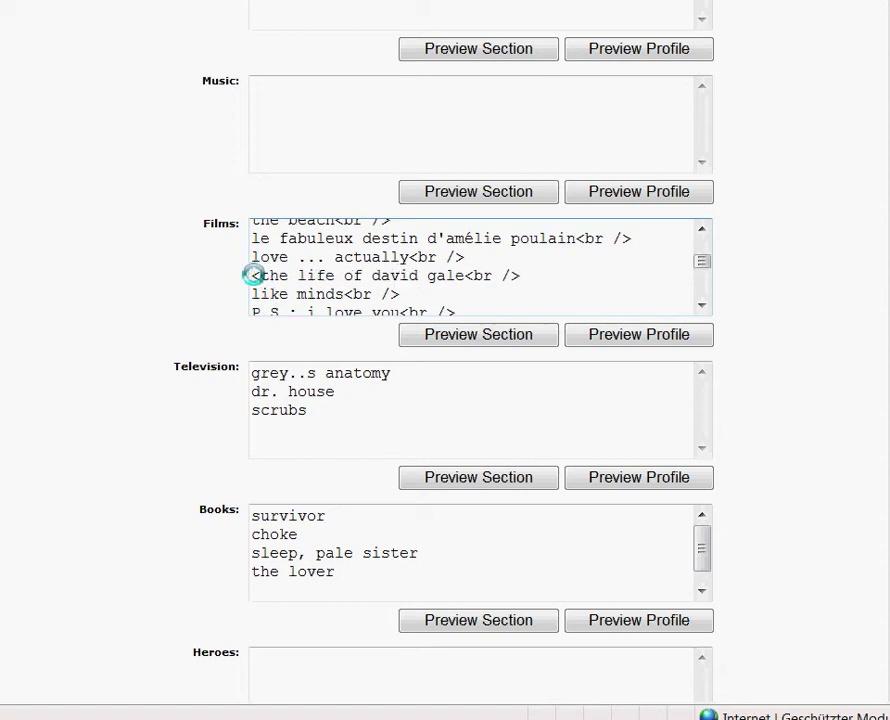
type("p>")
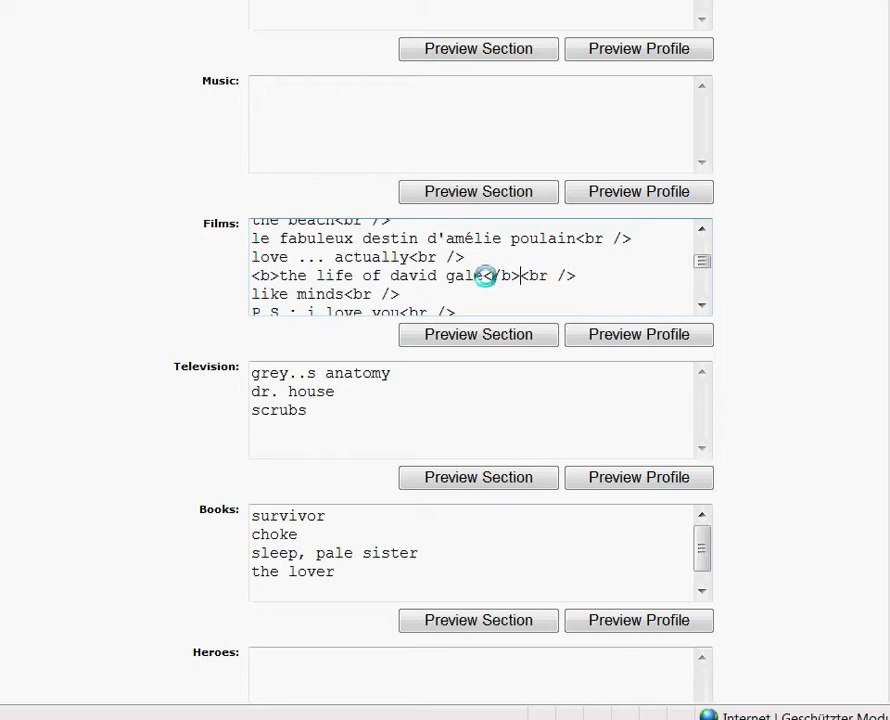
left_click(703, 306)
left_click(704, 308)
left_click(704, 308)
left_click(704, 308)
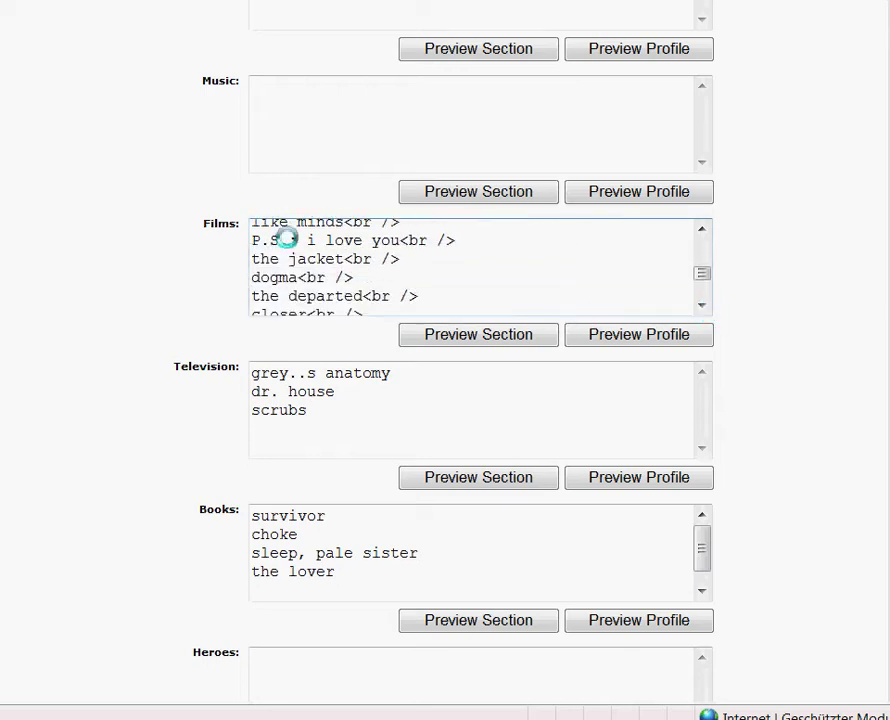
- Wrap dogma in <b></b> tags and save the profile changes
left_click(252, 277)
type("<b>")
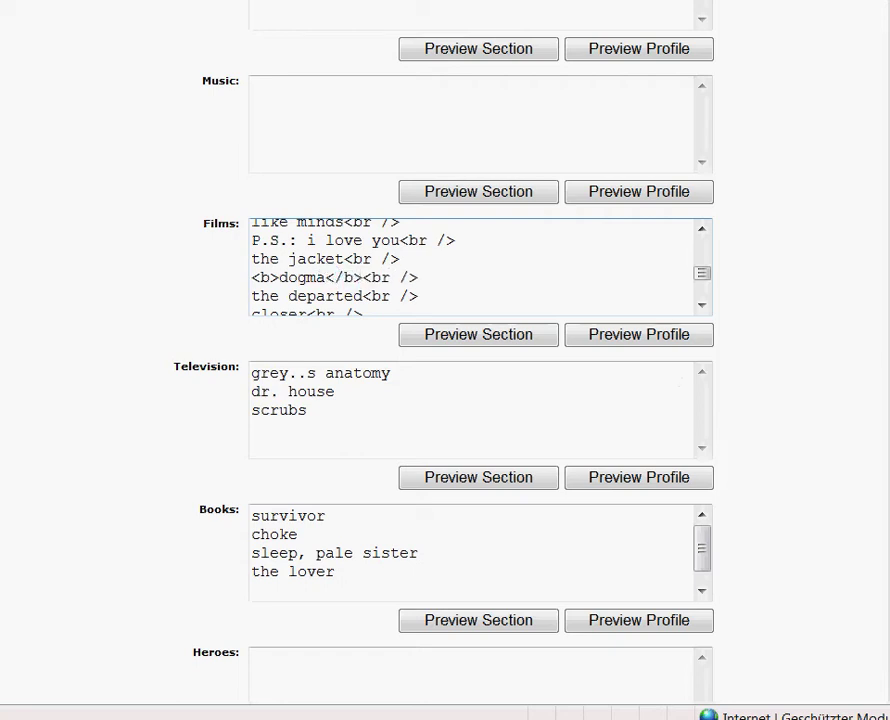
scroll(445, 360, "up", 8)
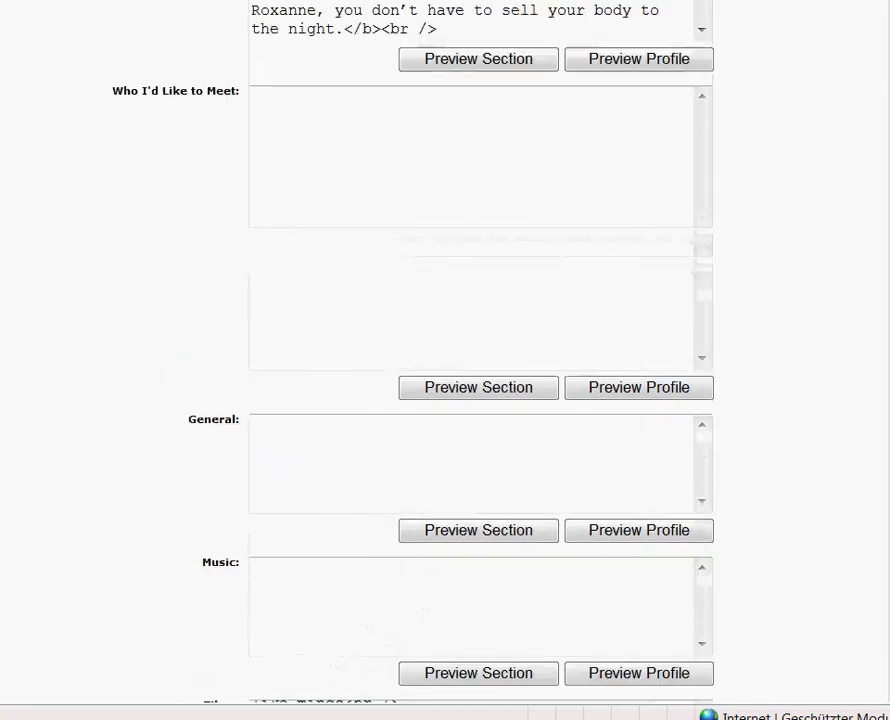
scroll(445, 360, "up", 5)
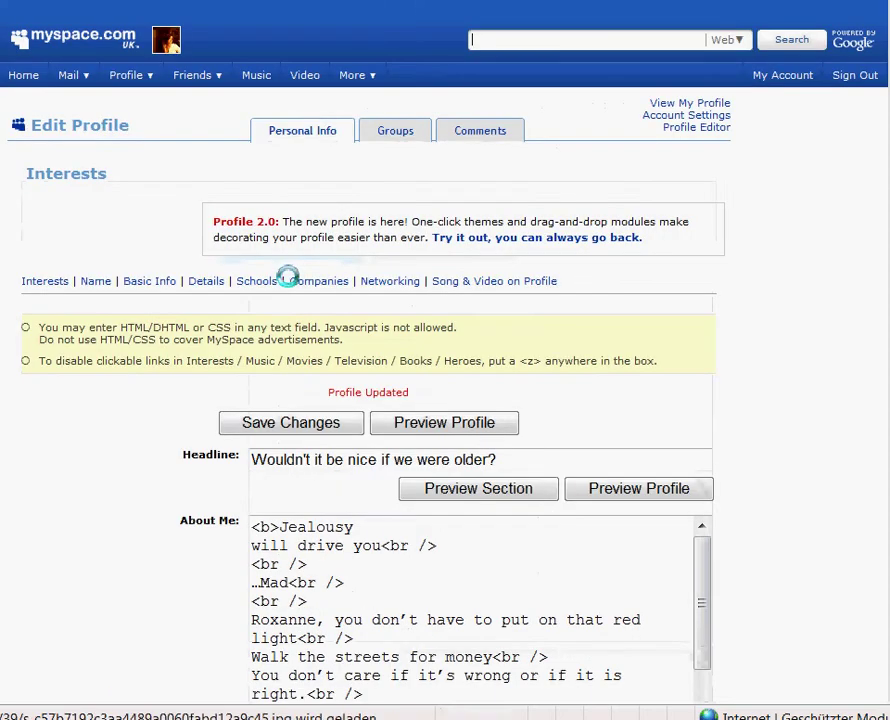
mouse_move(150, 75)
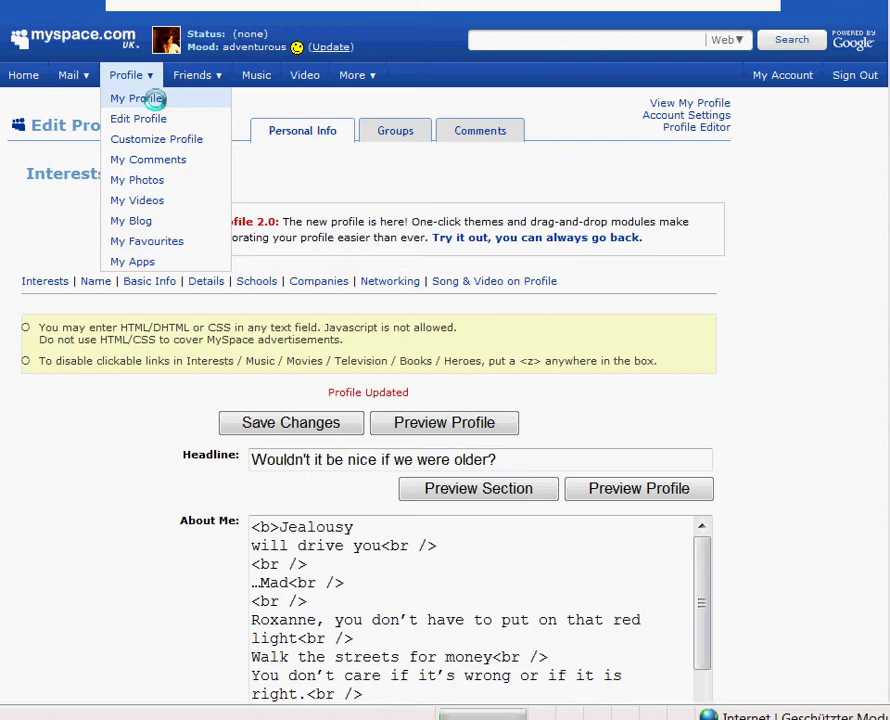
- View the public profile to check the bold Films titles, pausing the music player
left_click(150, 99)
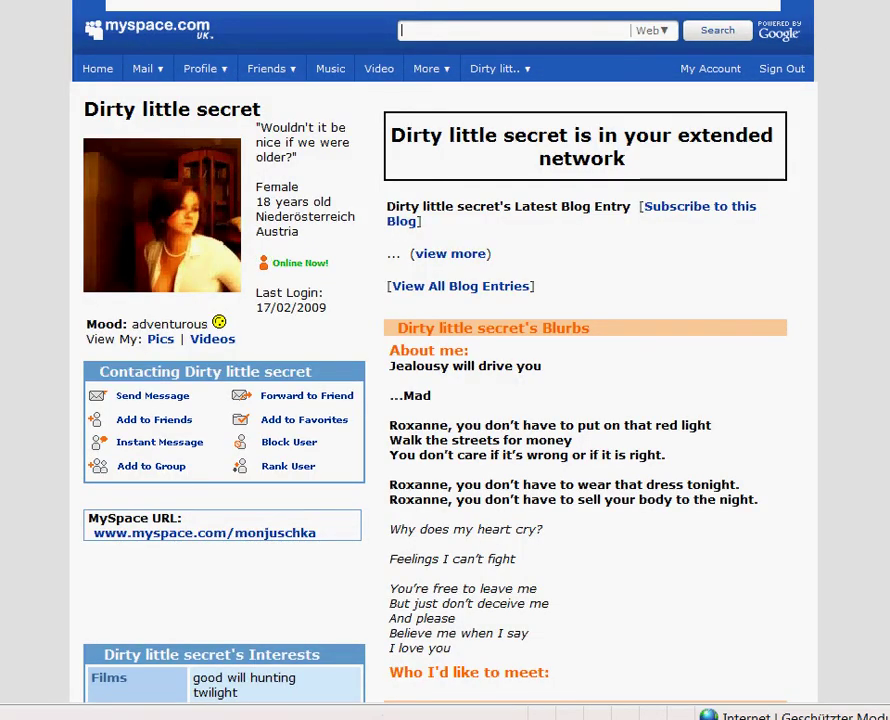
scroll(445, 360, "down", 5)
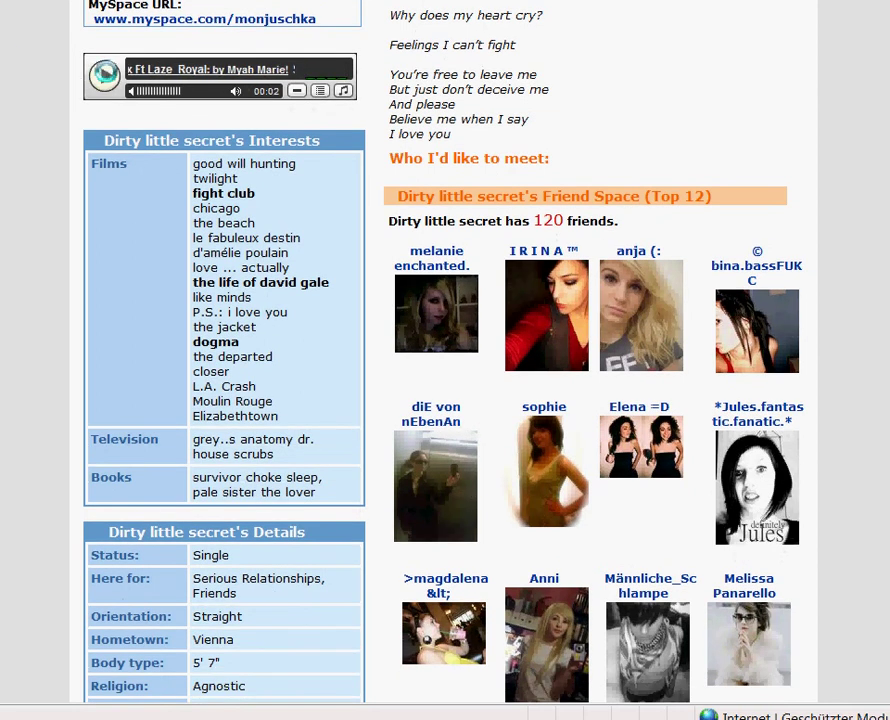
left_click(104, 75)
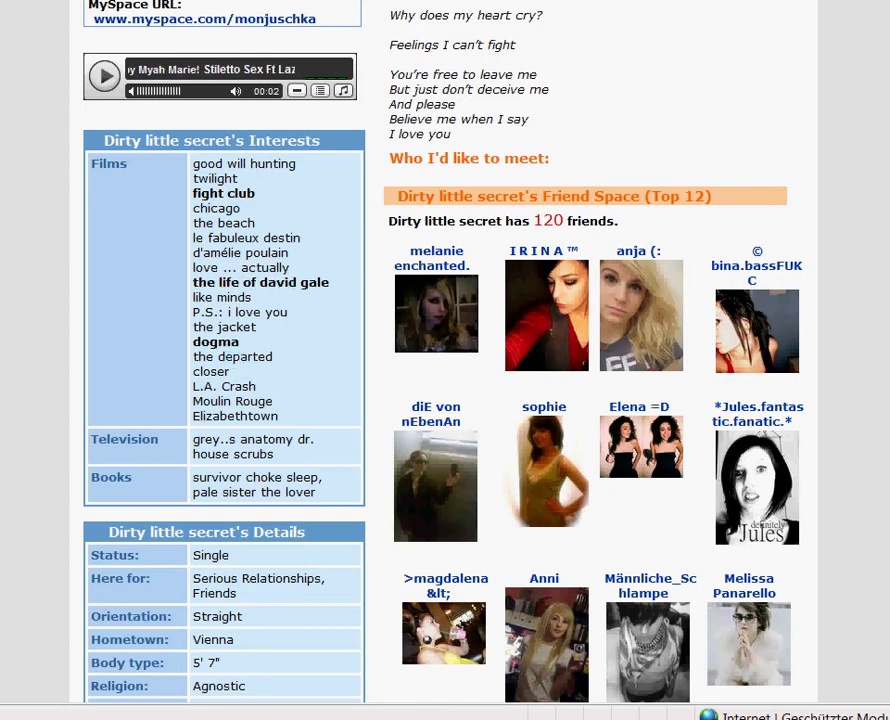
scroll(216, 40, "up", 8)
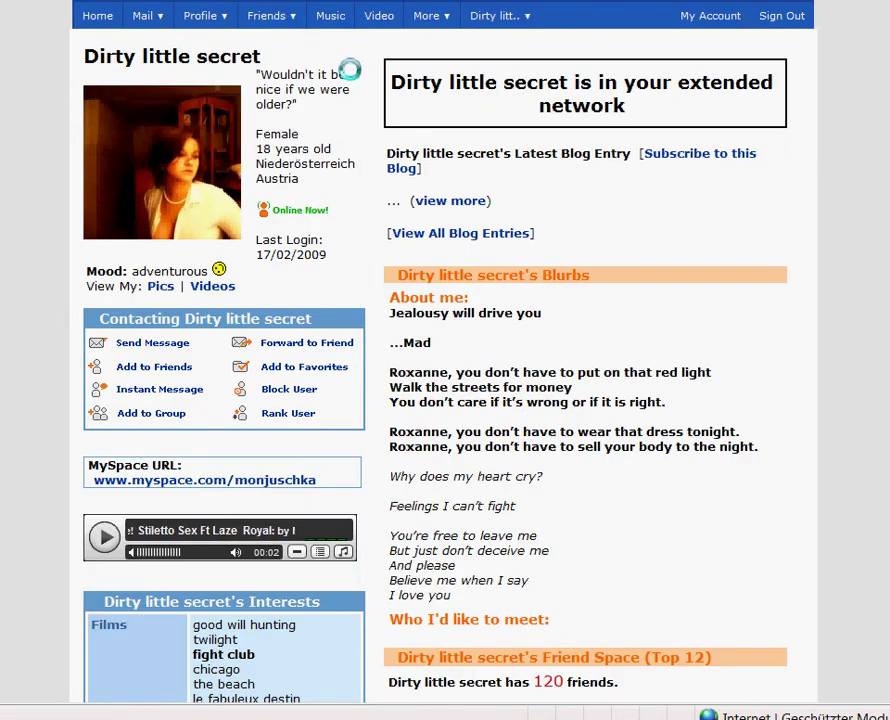
scroll(500, 60, "up", 1)
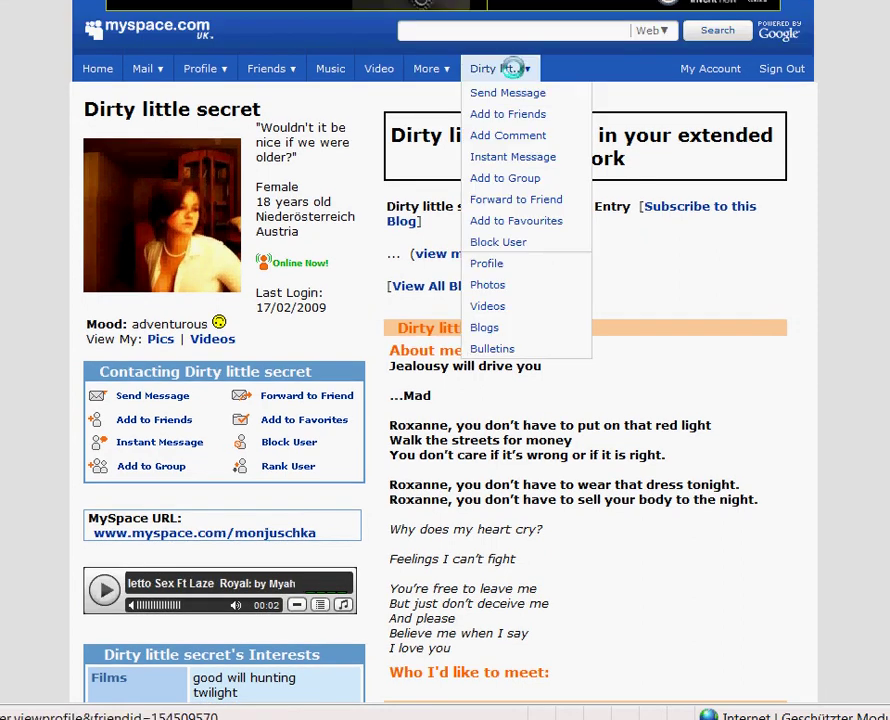
- Wrap good will hunting in <i></i> and add <i></i> inside fight club's bold tags
mouse_move(228, 78)
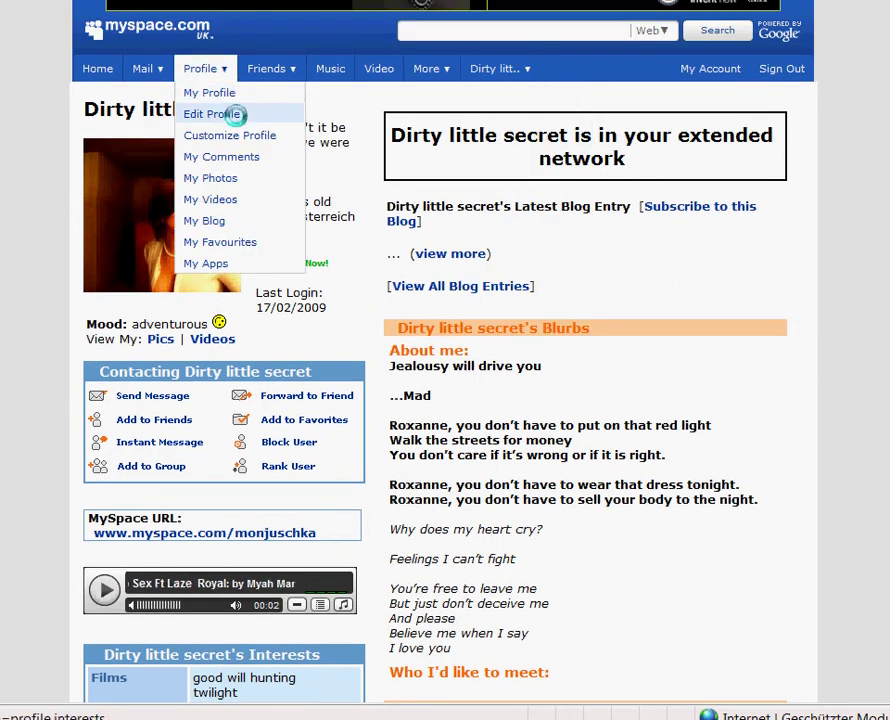
left_click(234, 114)
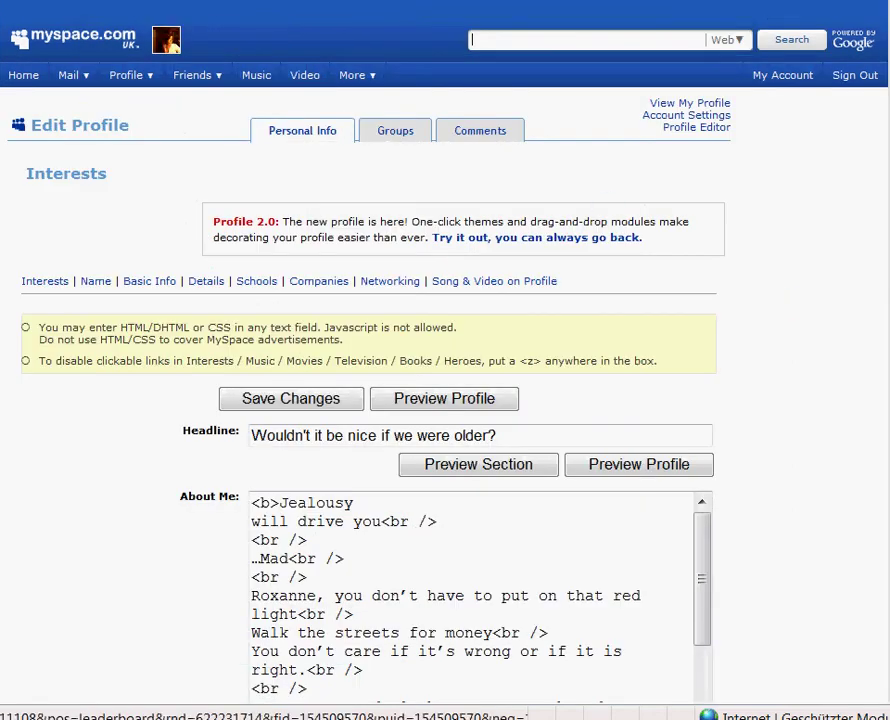
scroll(445, 400, "down", 10)
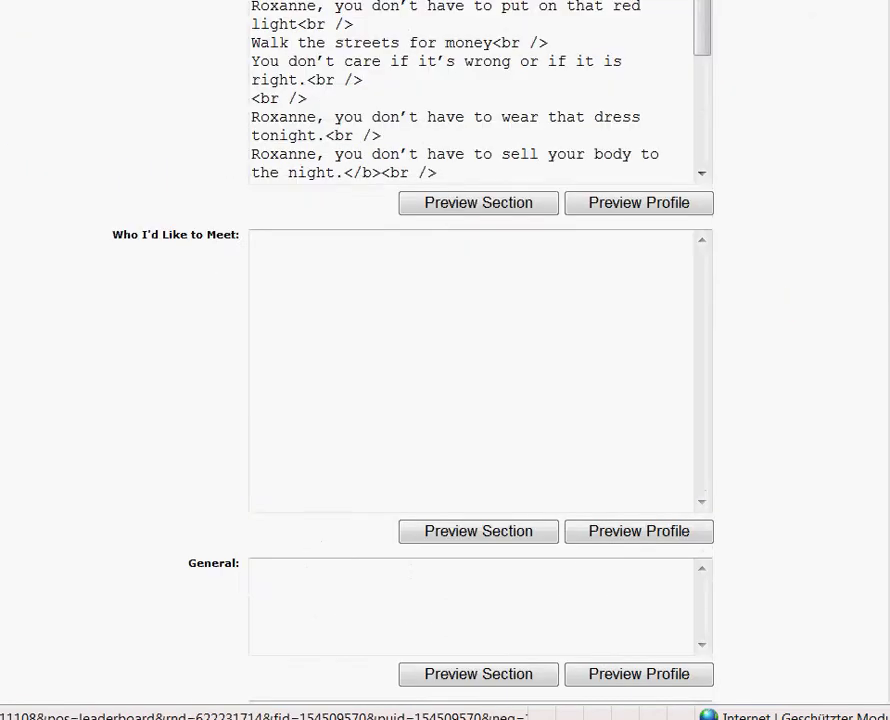
scroll(740, 207, "down", 6)
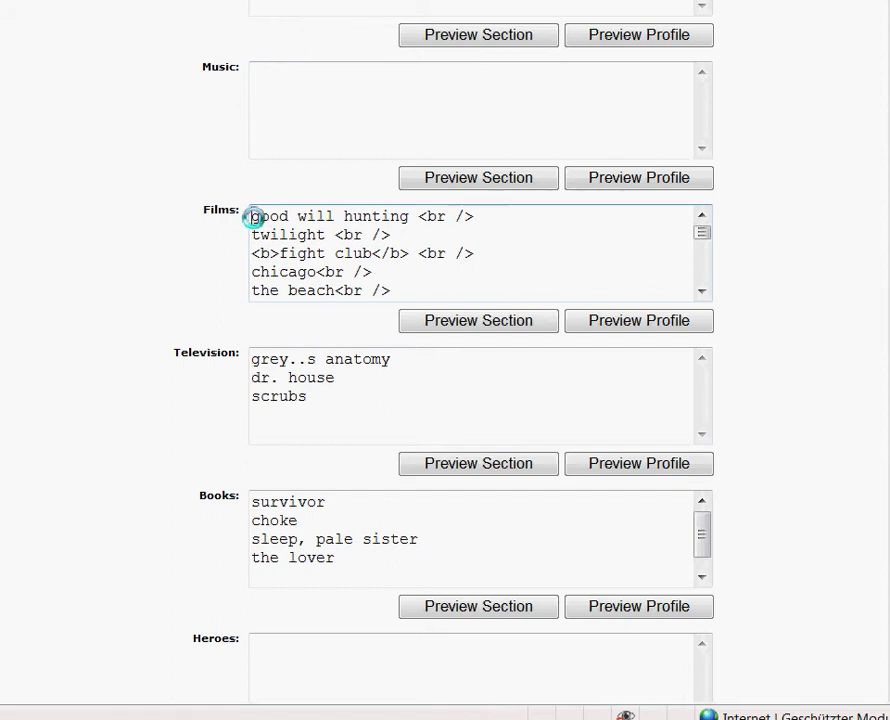
left_click(253, 217)
type("<")
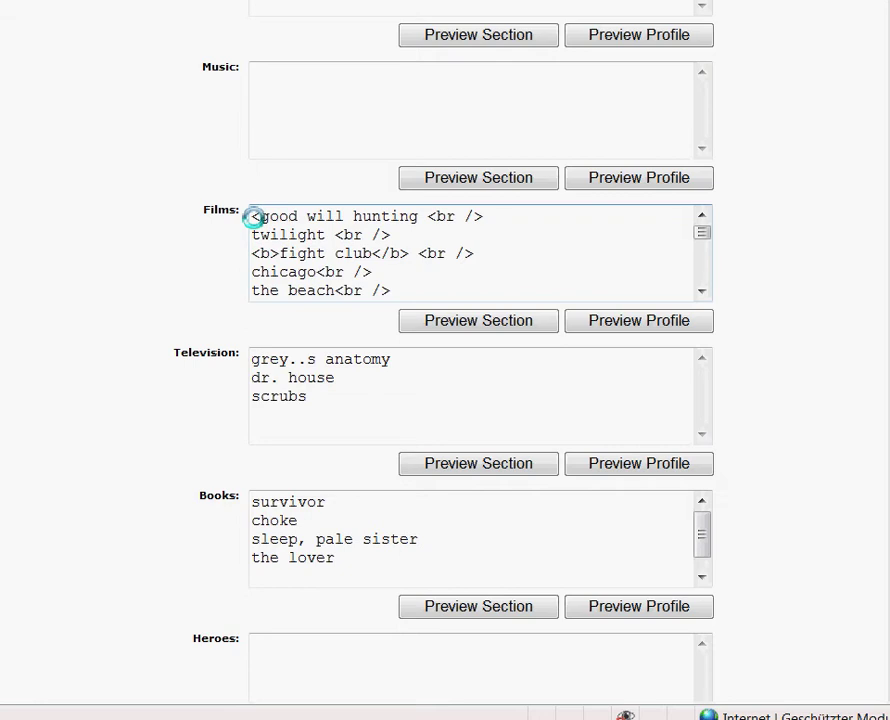
type("i>")
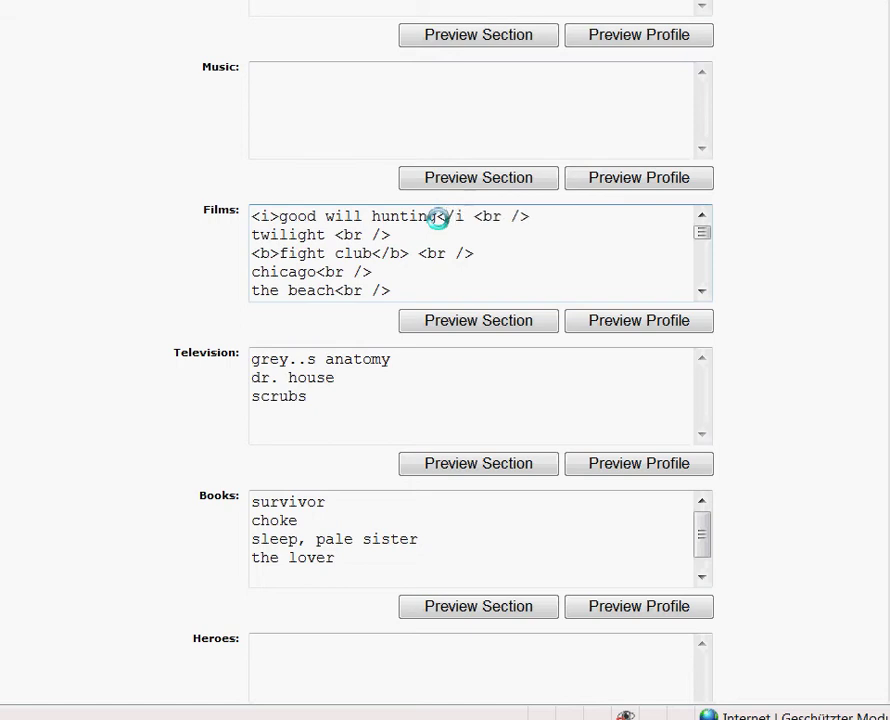
type(">")
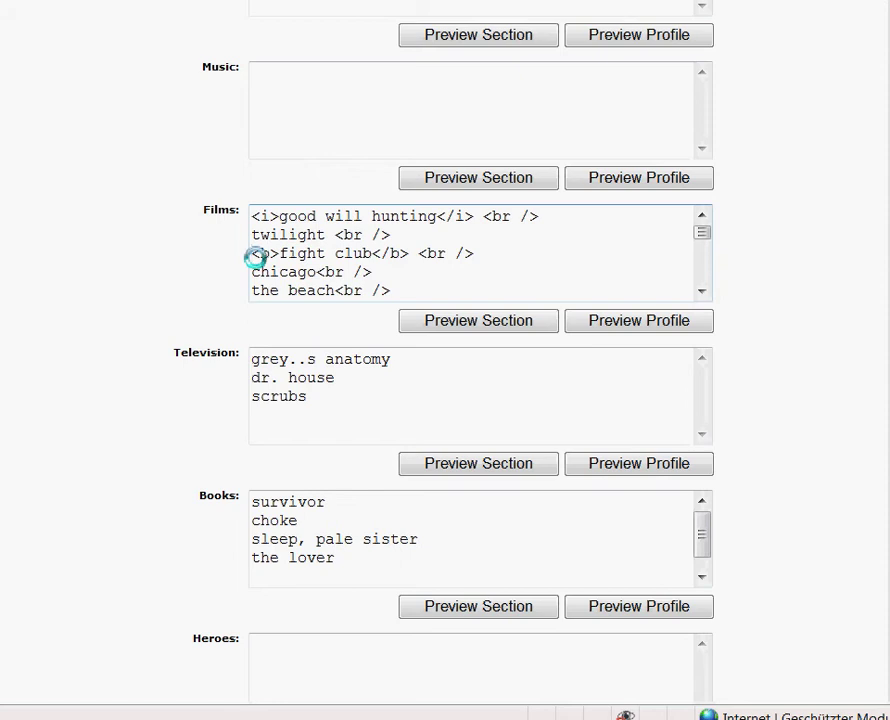
type("<i")
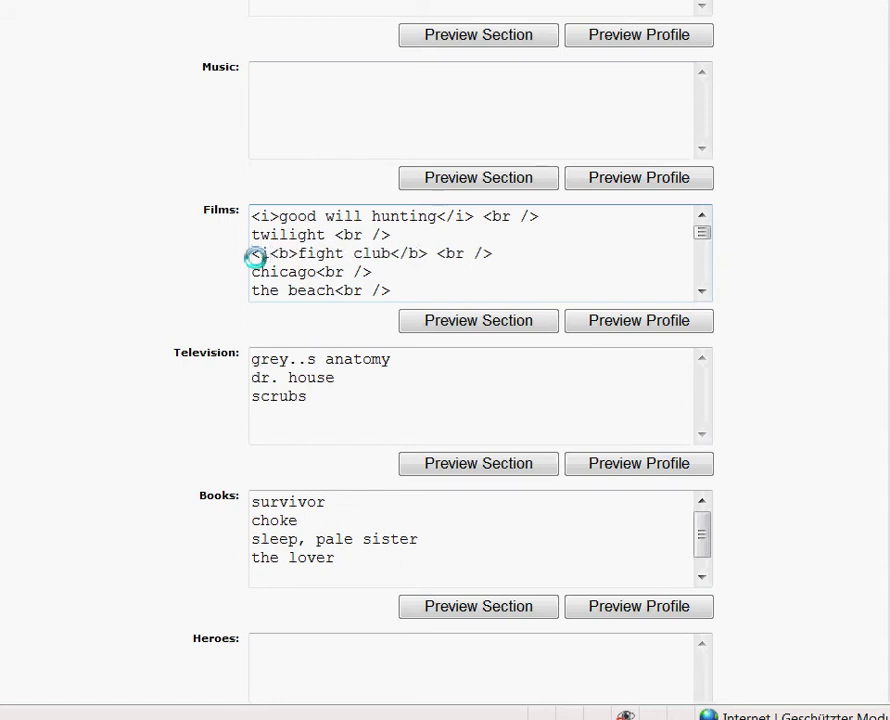
type(">")
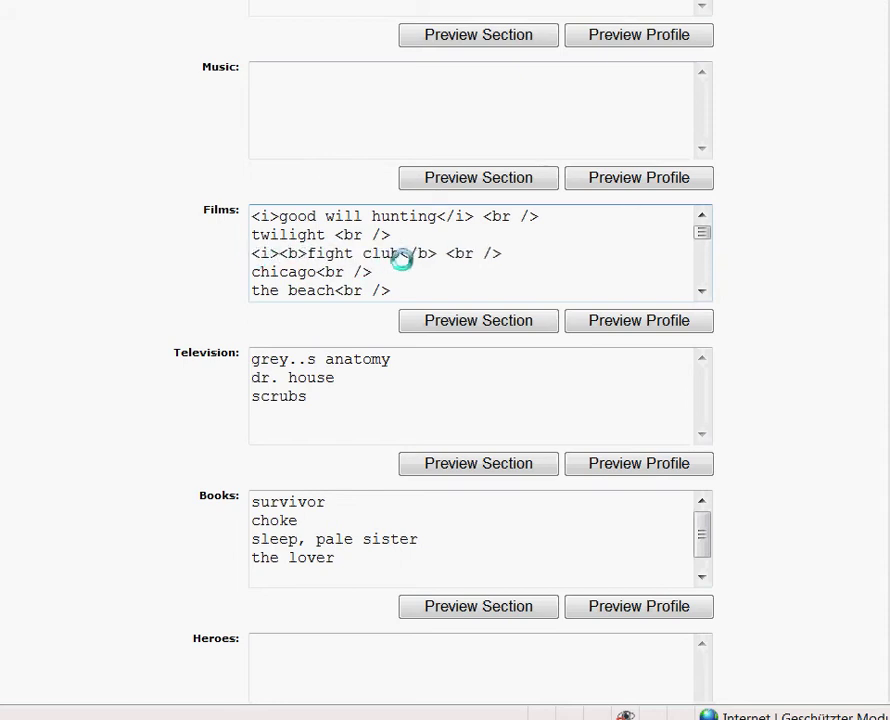
type("<")
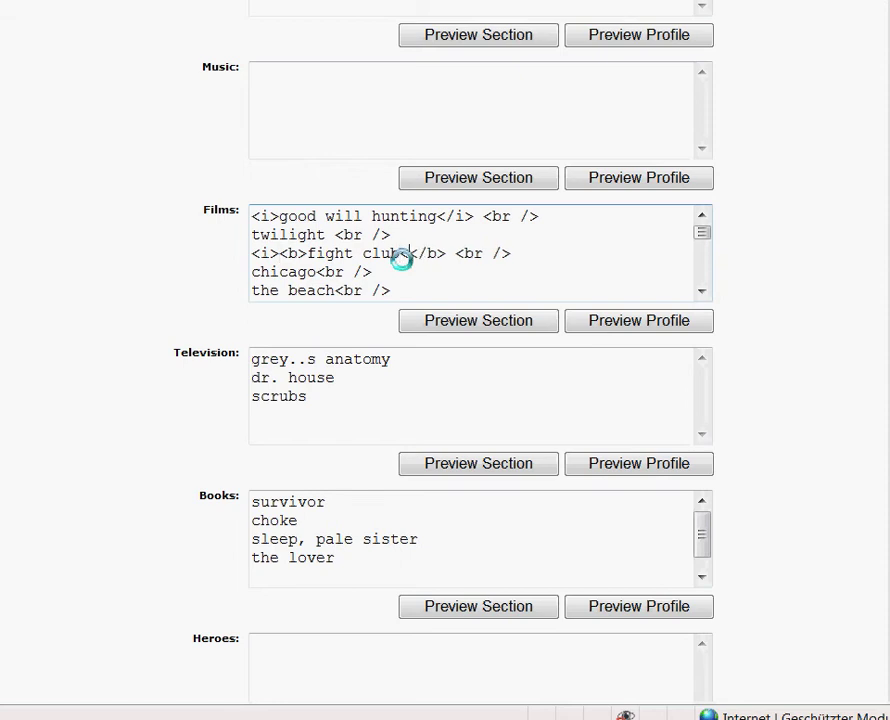
type("/i>")
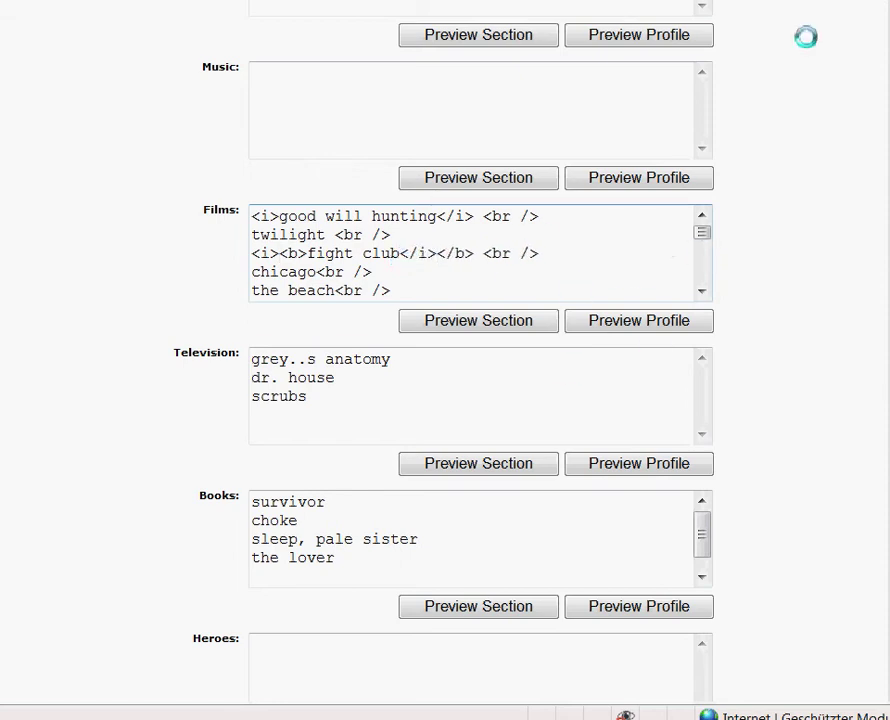
scroll(445, 360, "up", 15)
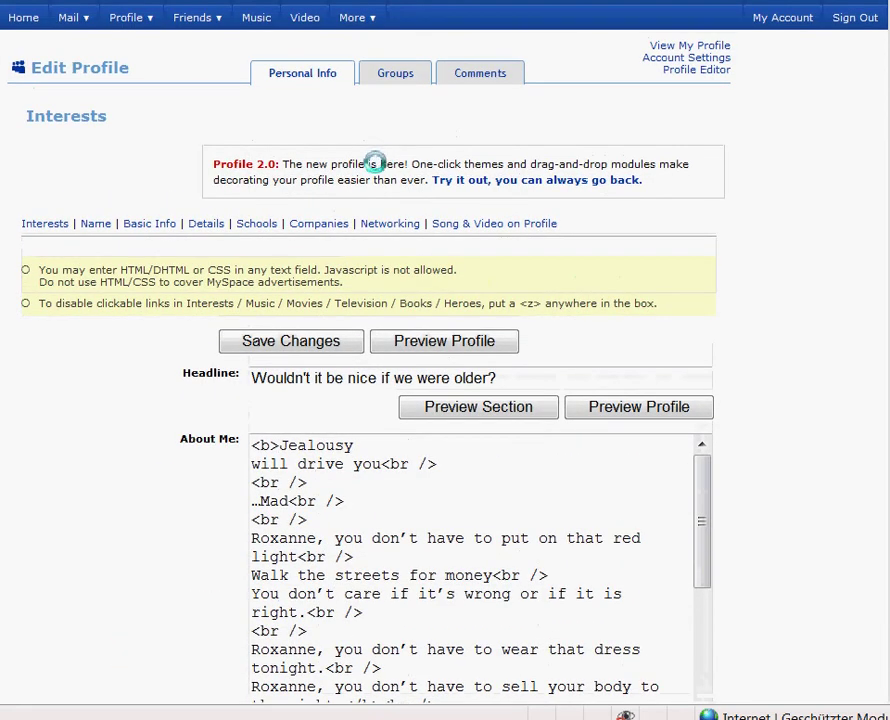
- Save the interests and check the italic good will hunting on the public profile
left_click(295, 345)
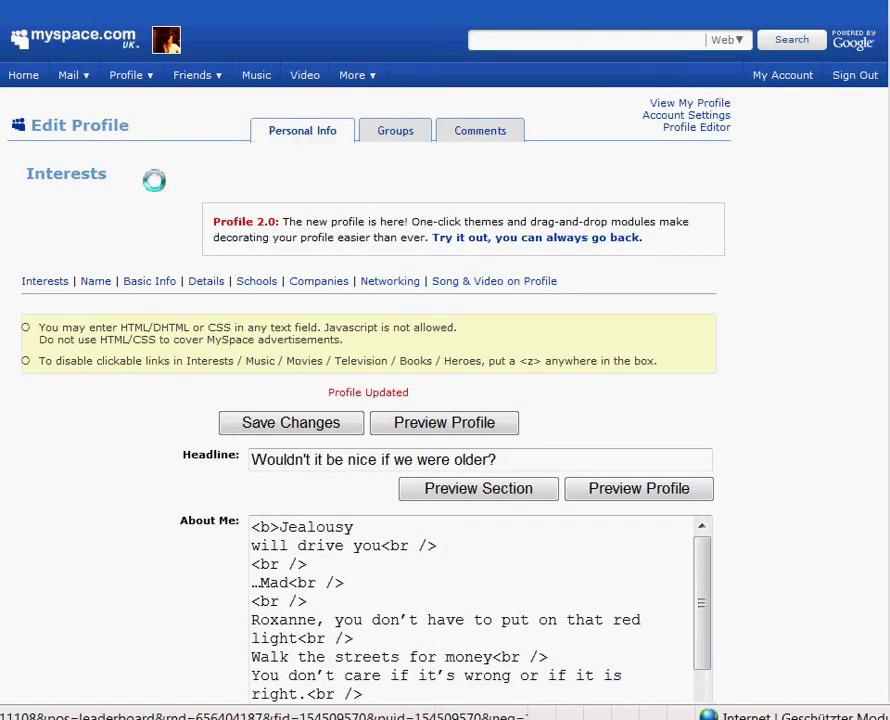
mouse_move(149, 75)
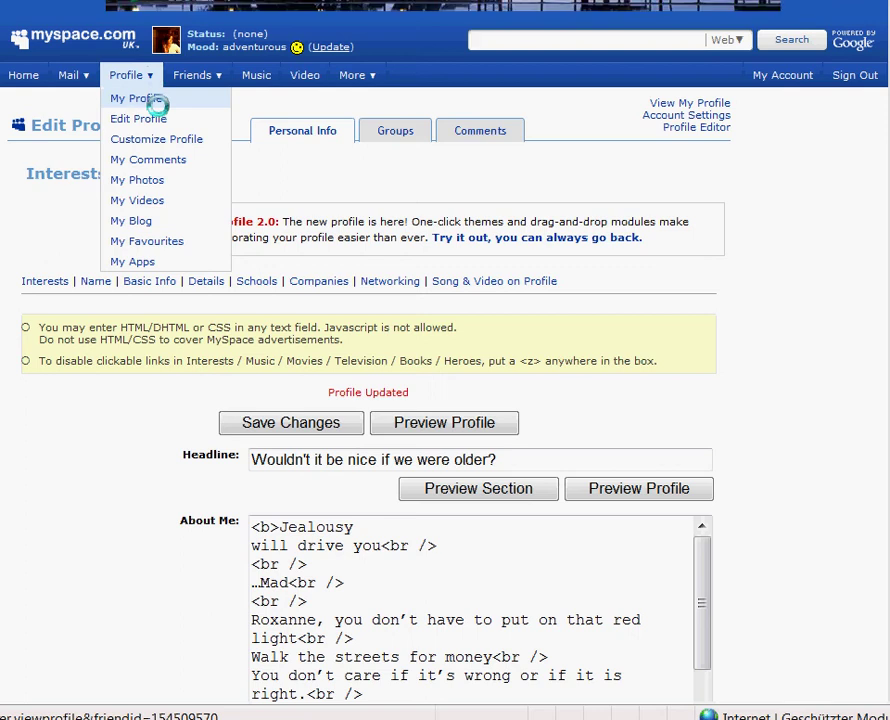
left_click(157, 103)
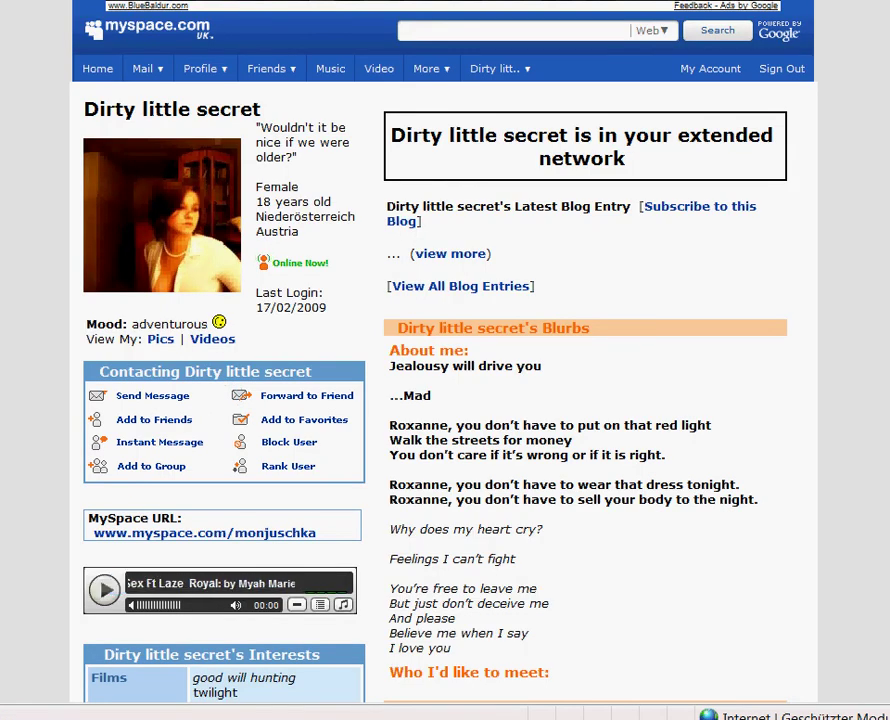
scroll(445, 400, "down", 5)
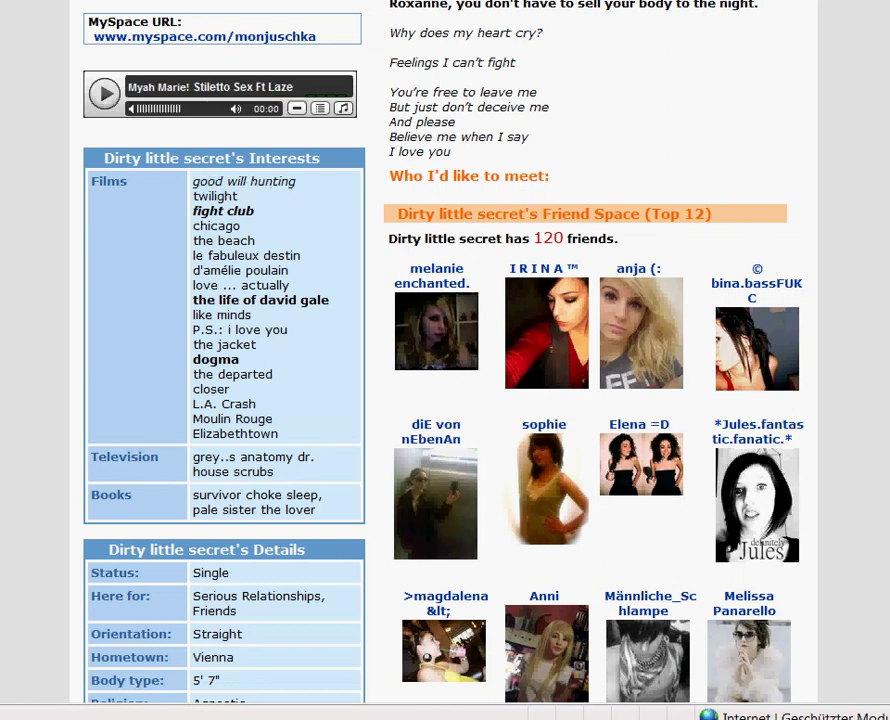
scroll(445, 360, "down", 3)
scroll(445, 360, "up", 5)
scroll(445, 360, "up", 3)
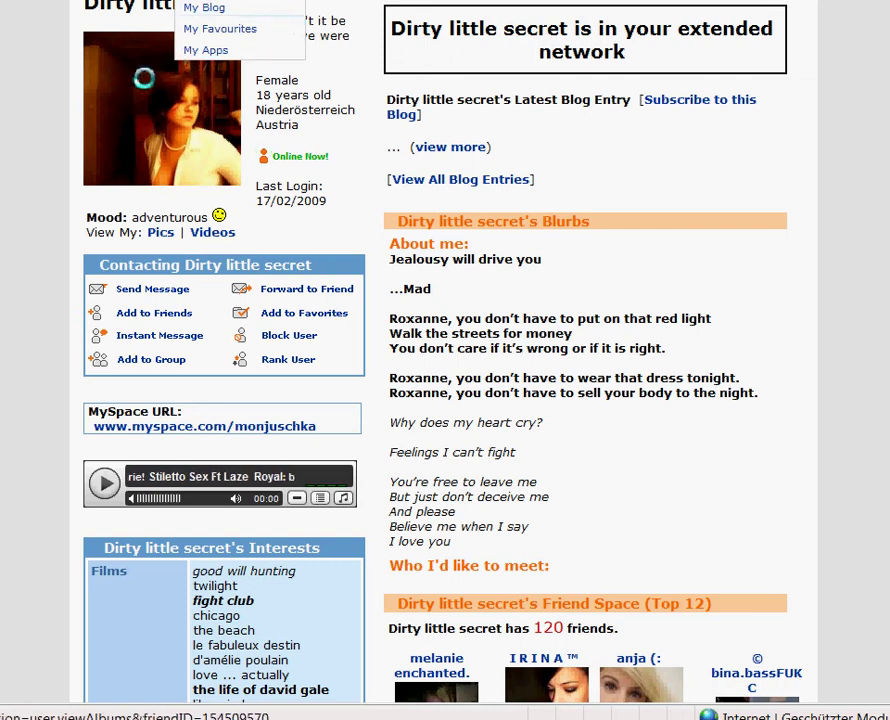
scroll(445, 360, "up", 2)
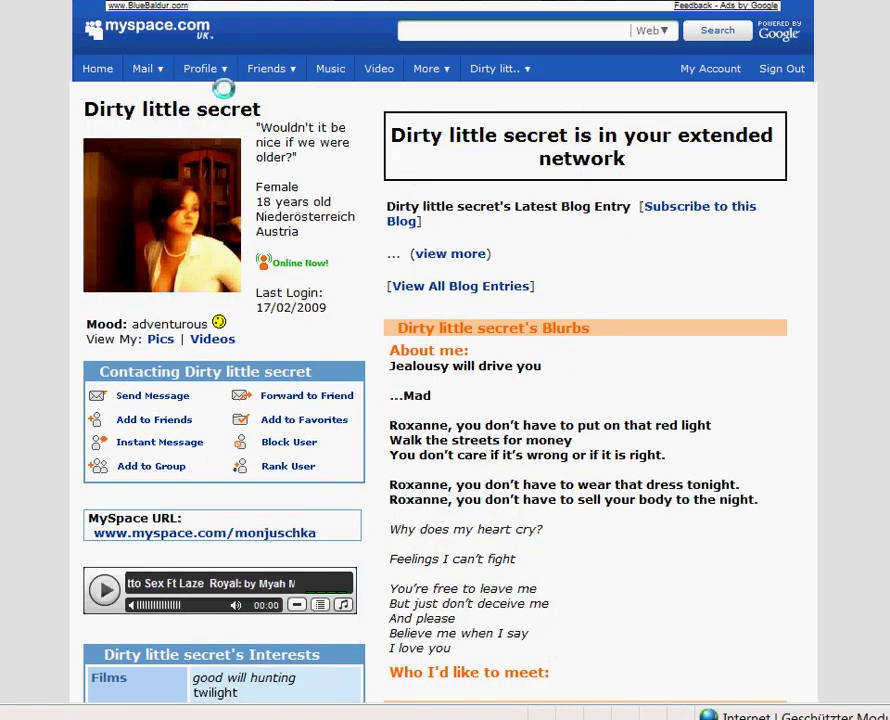
- Reopen Edit Profile and scroll the Films box down to the jacket and dogma
mouse_move(224, 73)
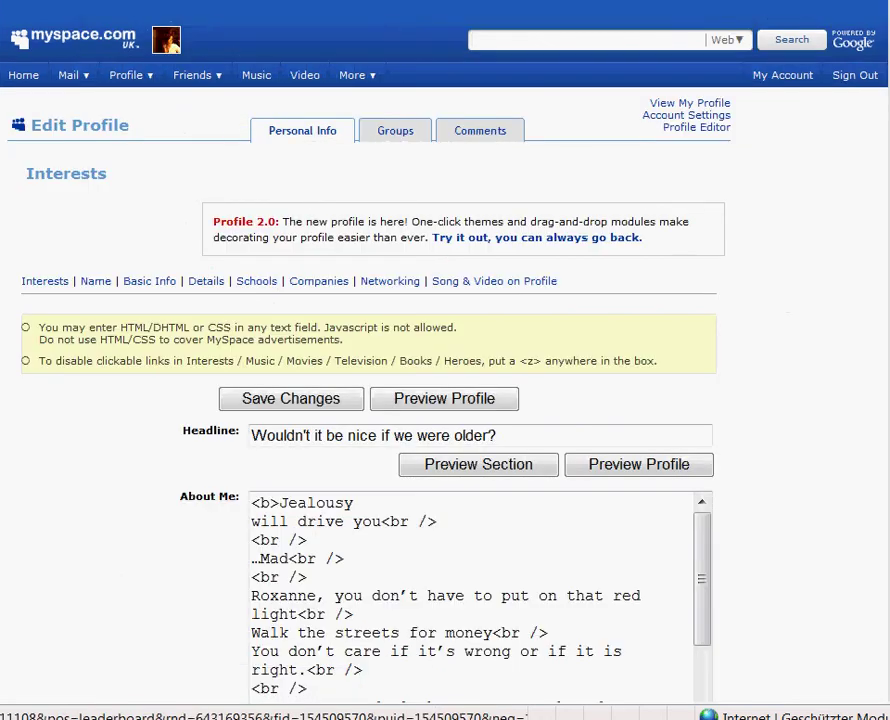
scroll(445, 400, "down", 9)
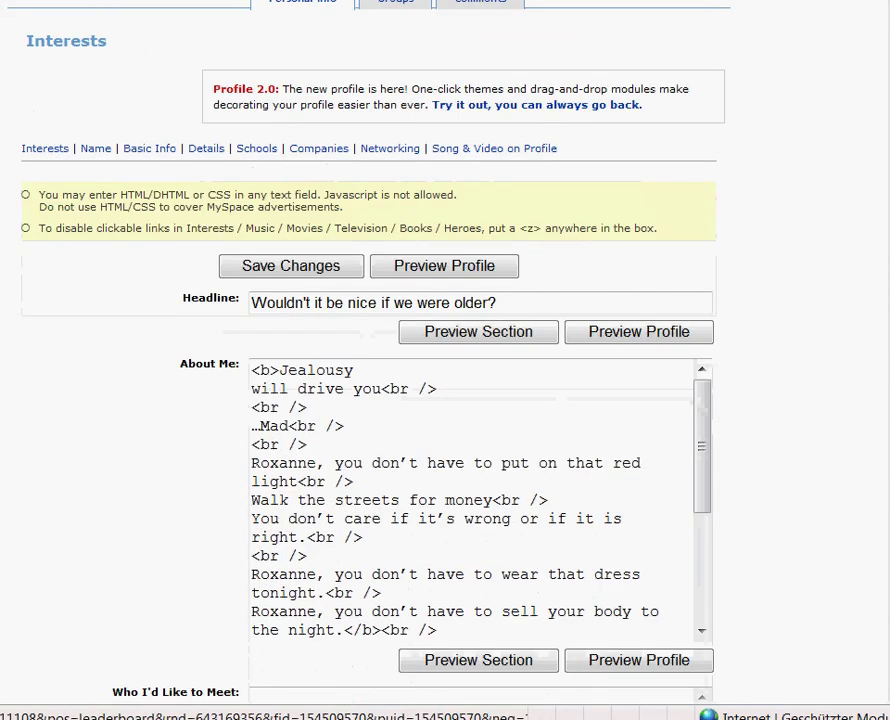
scroll(672, 339, "down", 6)
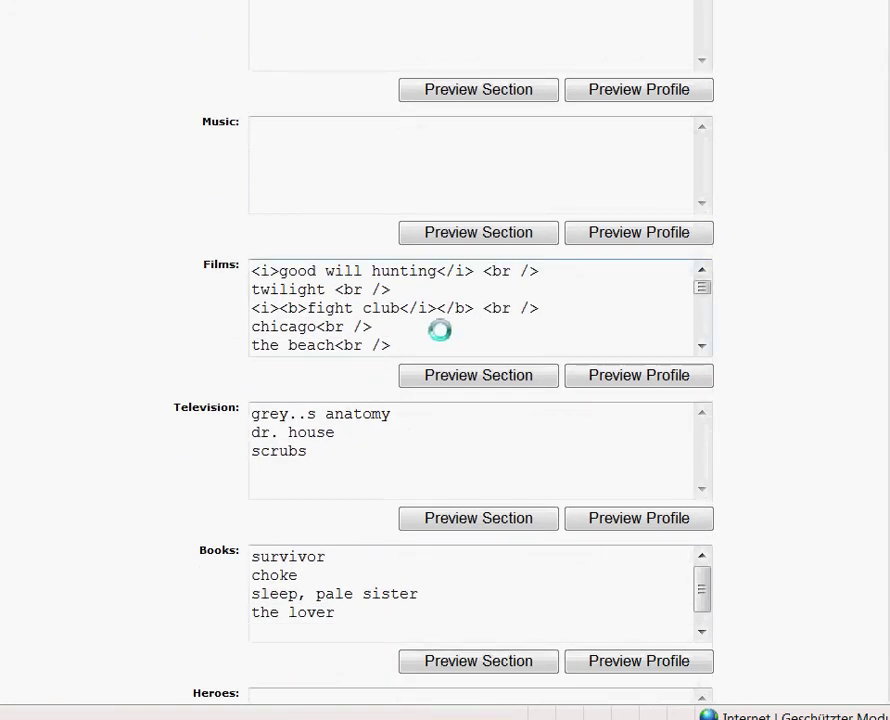
left_click_drag(707, 290, 707, 321)
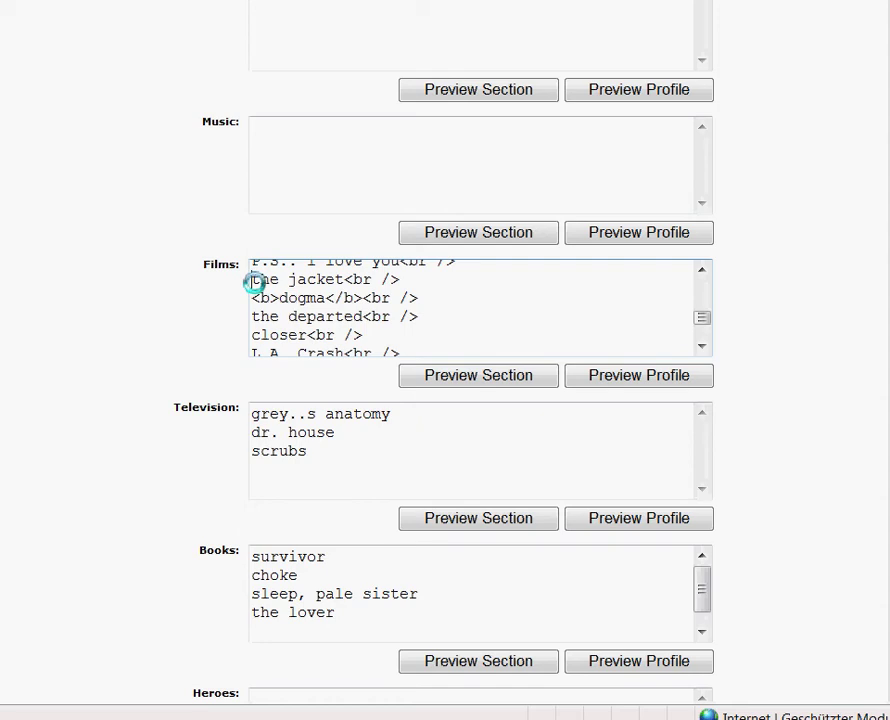
- Wrap the jacket in <big></big> and begin wrapping Elizabethtown in <small></small>
type("<")
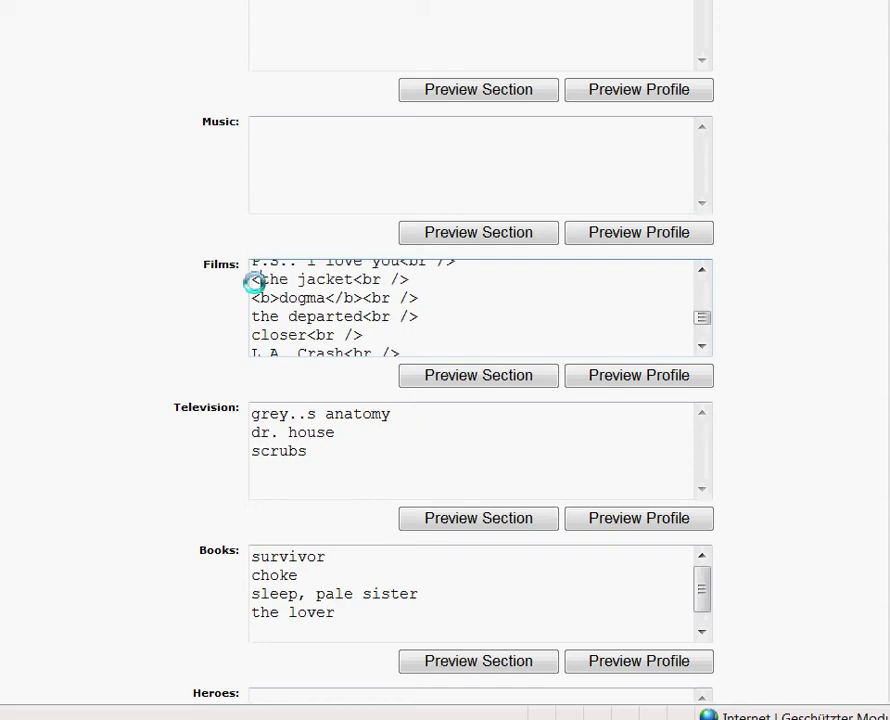
type("big")
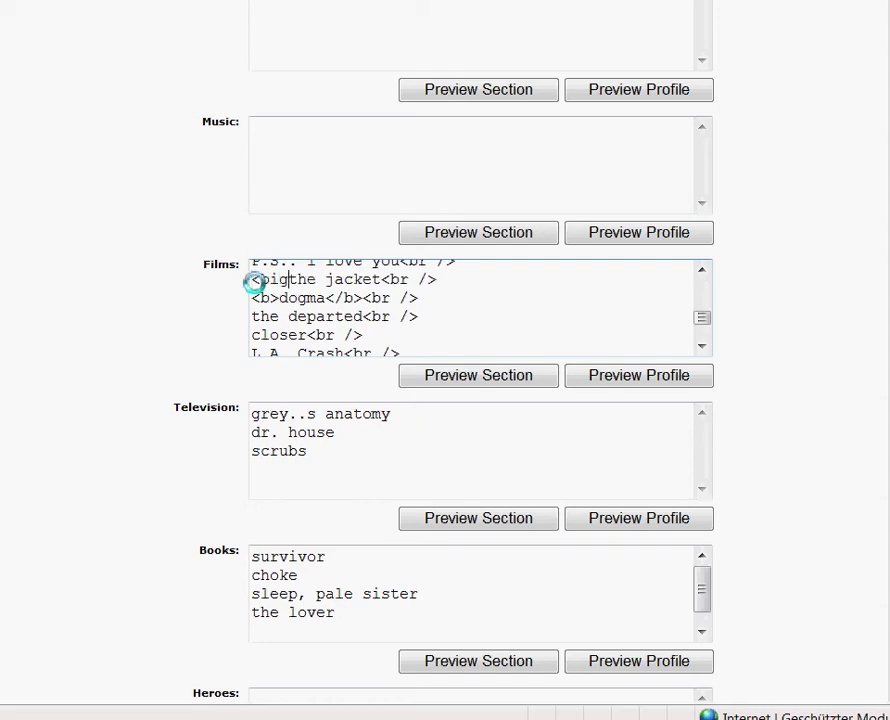
type(">")
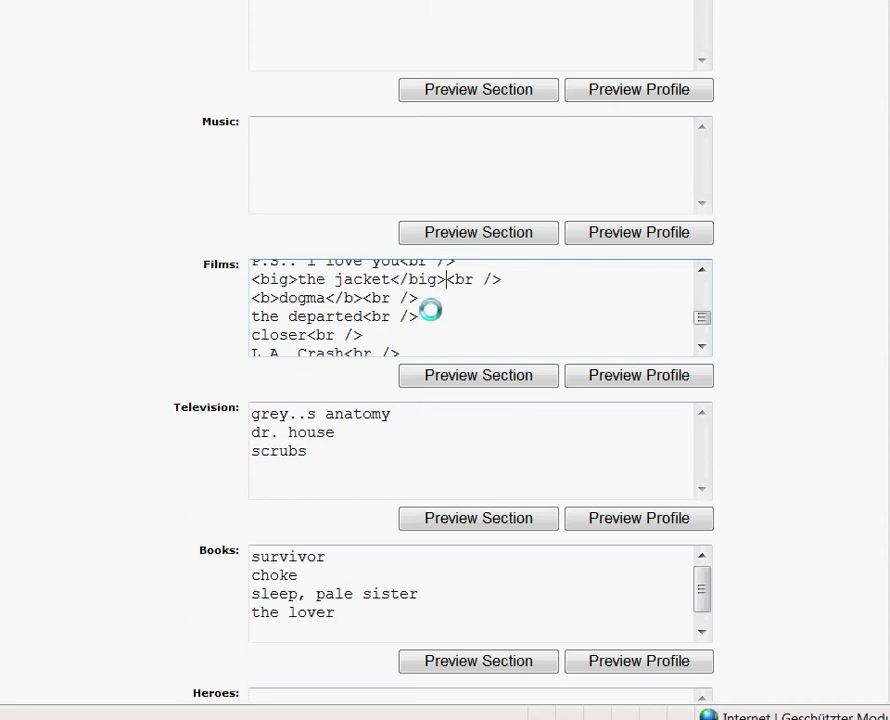
scroll(706, 343, "down", 2)
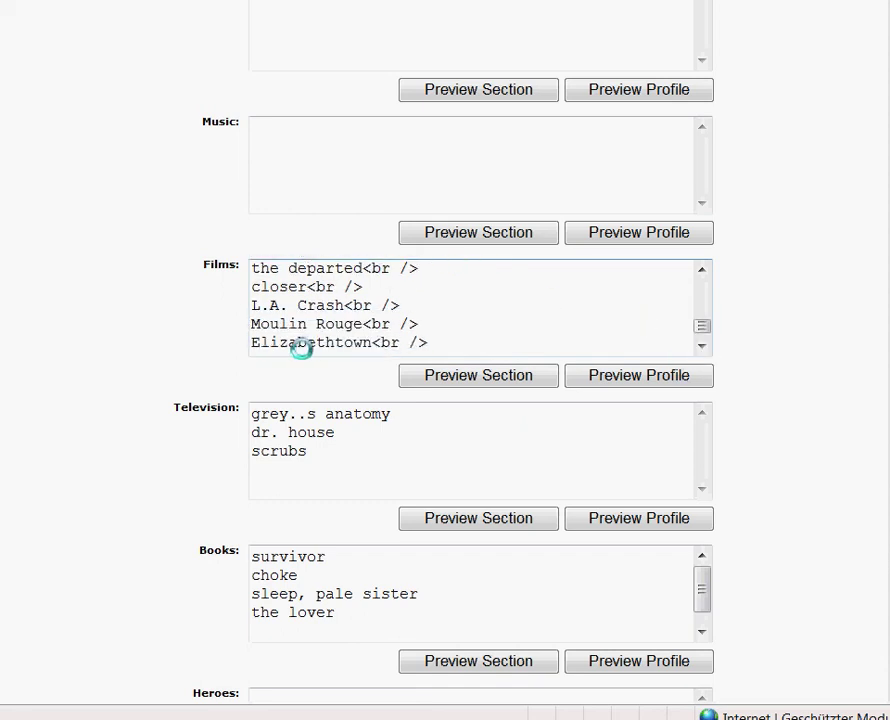
scroll(252, 345, "up", 2)
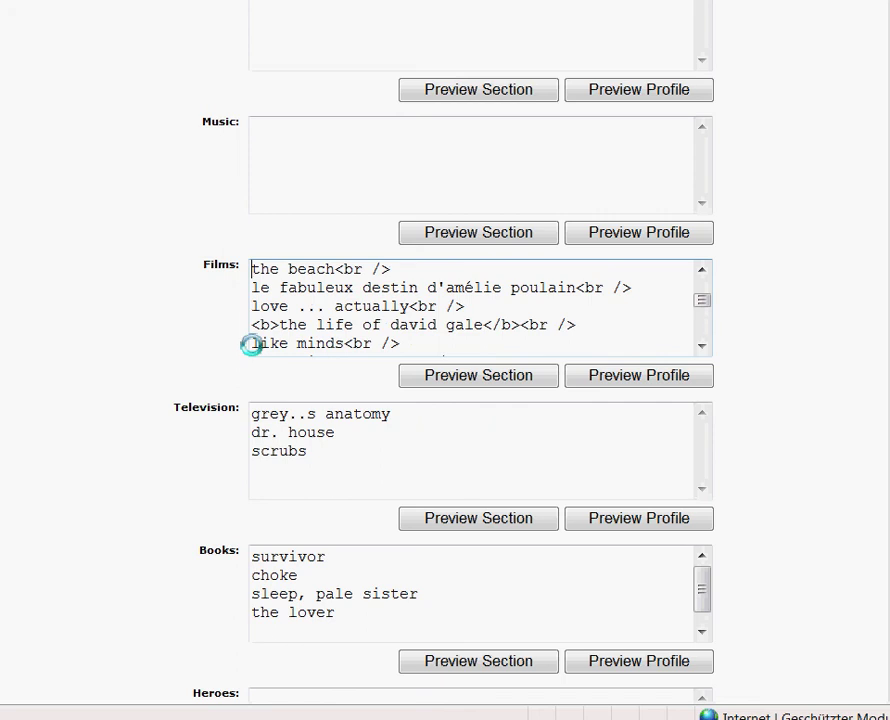
left_click_drag(708, 299, 712, 333)
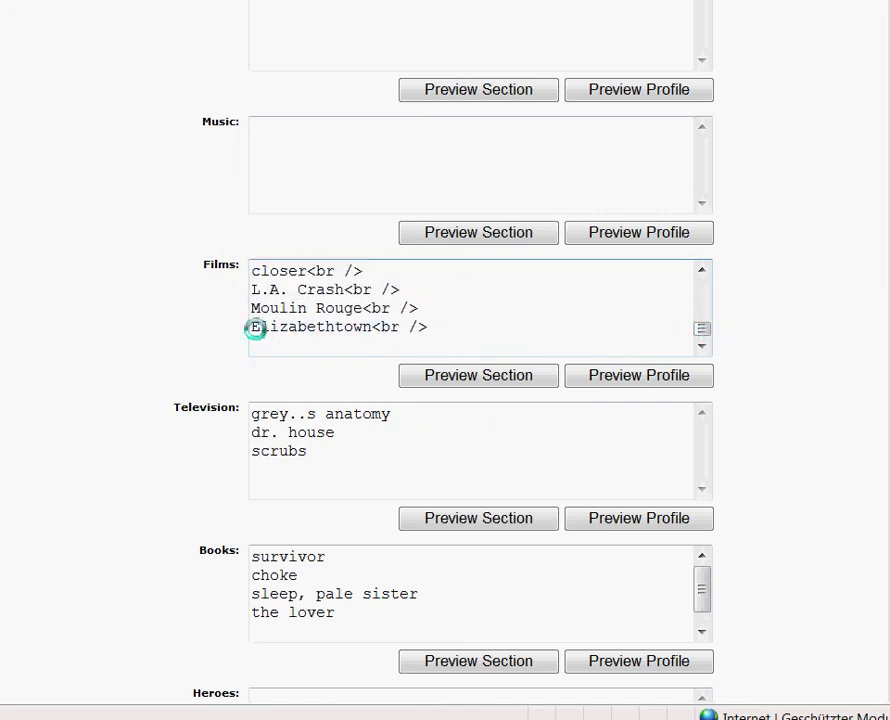
left_click(252, 327)
type("<")
type("small")
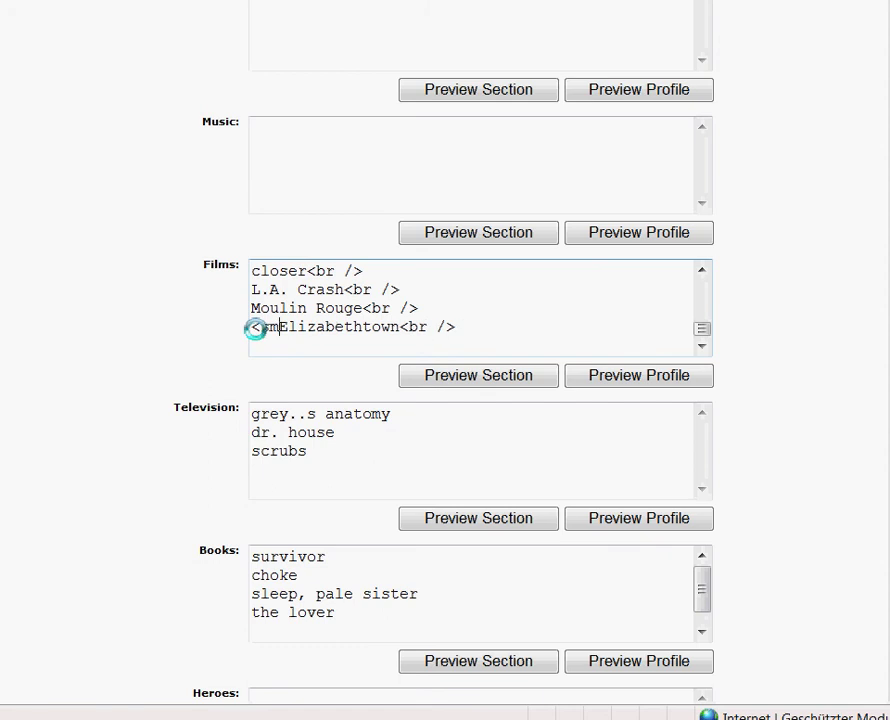
type(">")
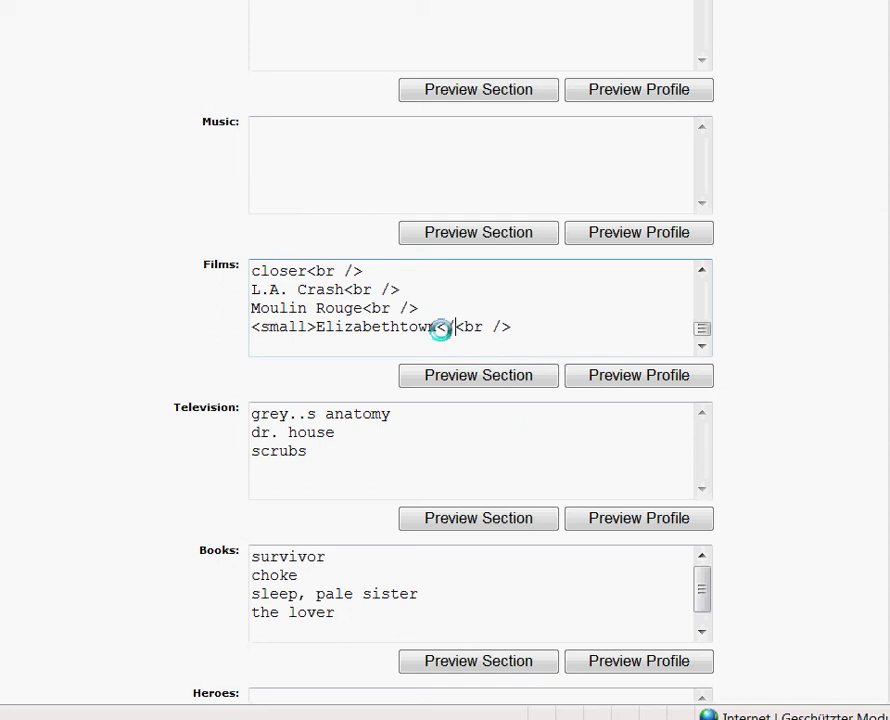
type("small")
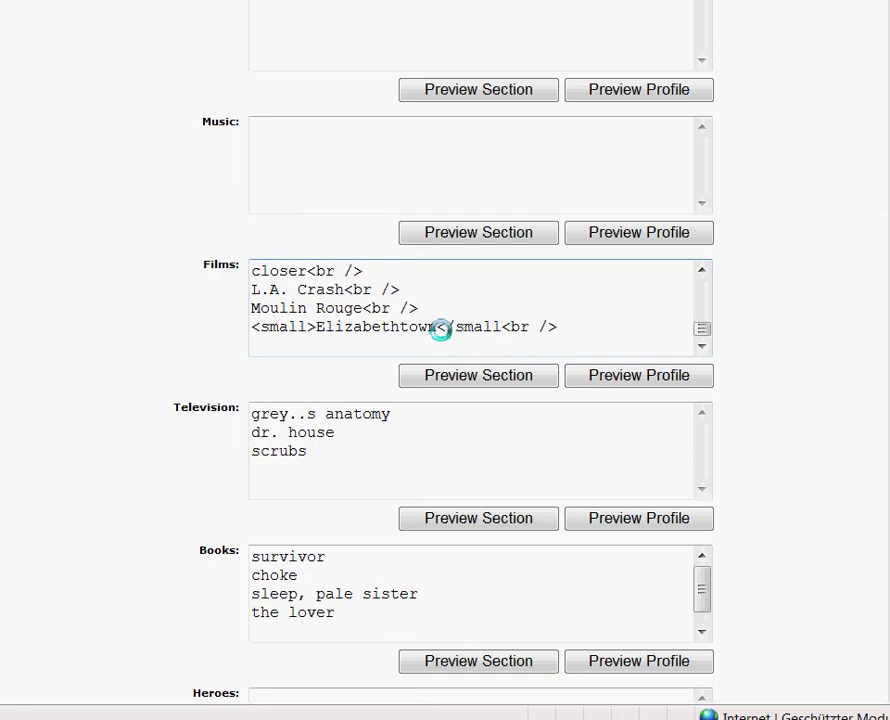